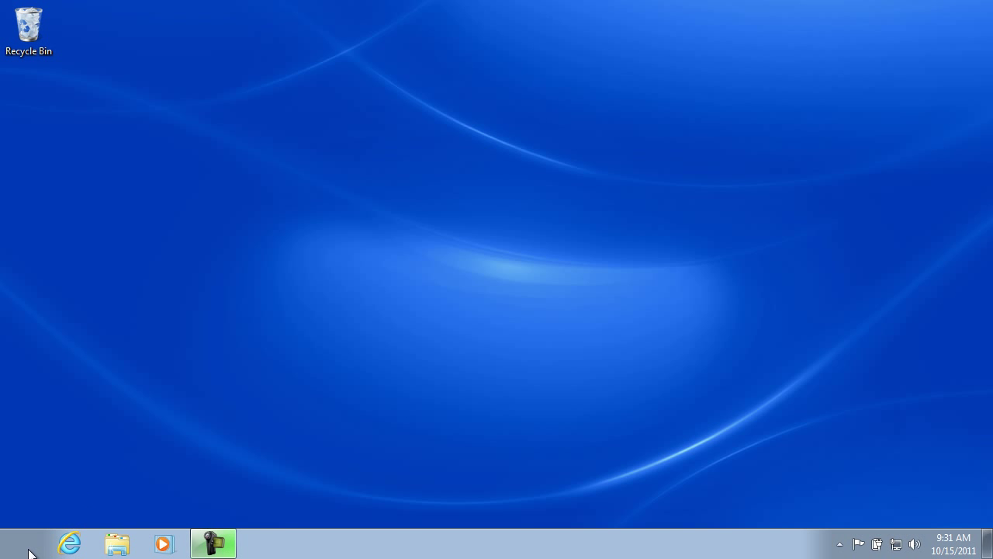
Start Spectrum and open the recent projections GhanaBase and GhanaLo.
click(23, 547)
click(66, 183)
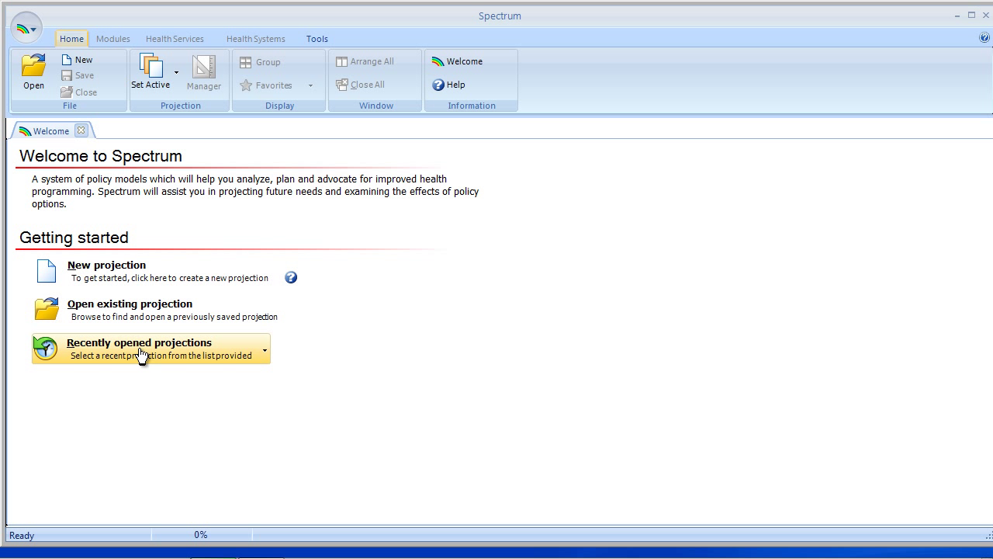
click(138, 347)
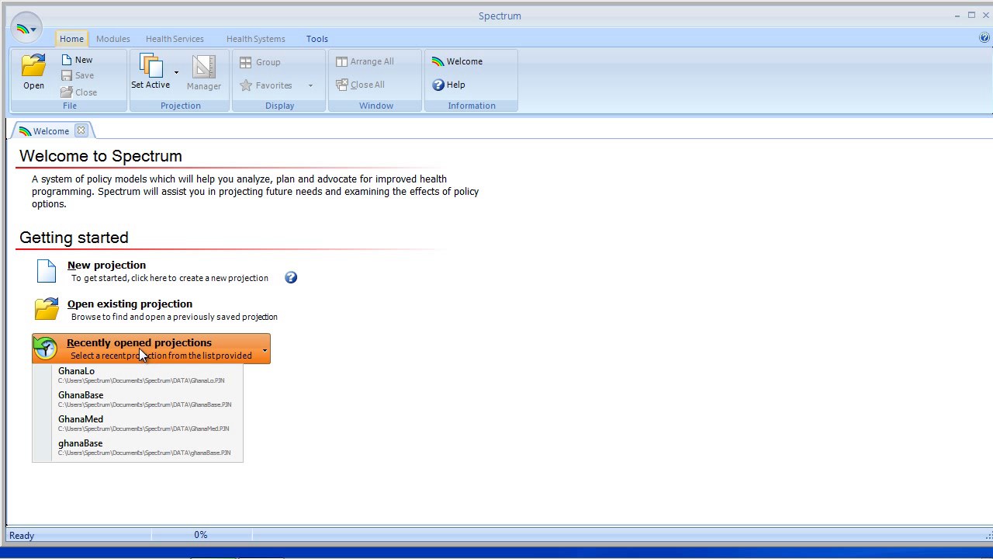
click(105, 399)
click(122, 269)
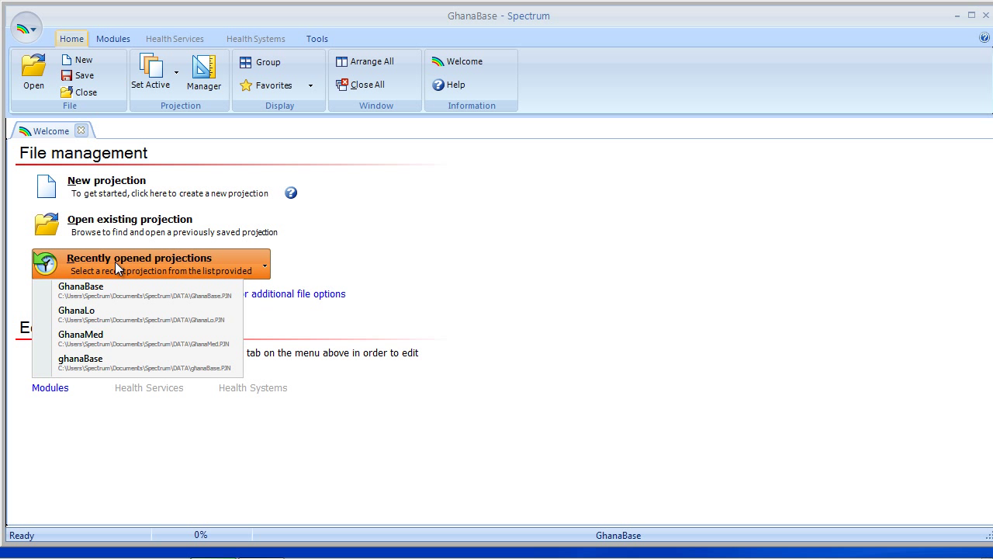
click(106, 318)
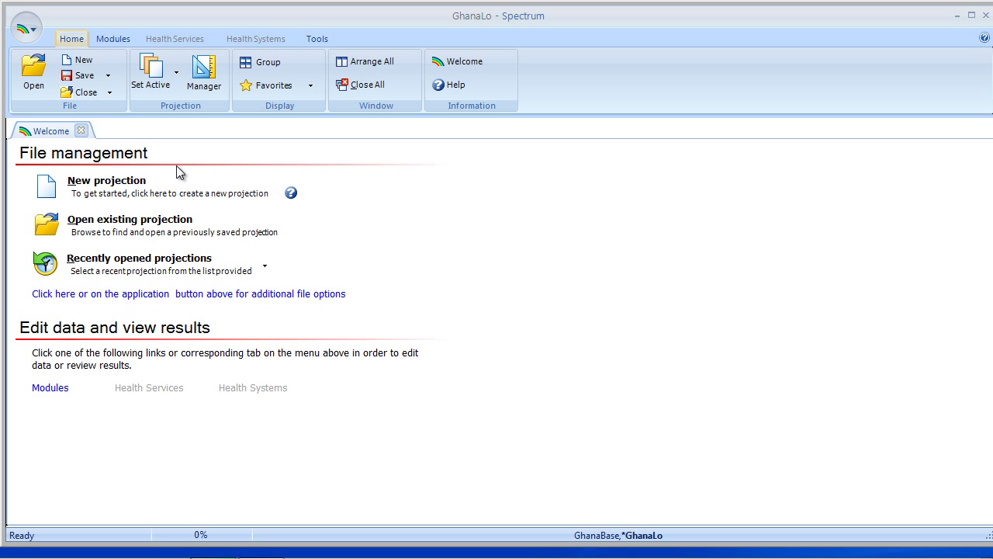
Display DemProj's Total Fertility Rate result as a single-year Line 2d chart from 2008 to 2020.
click(115, 45)
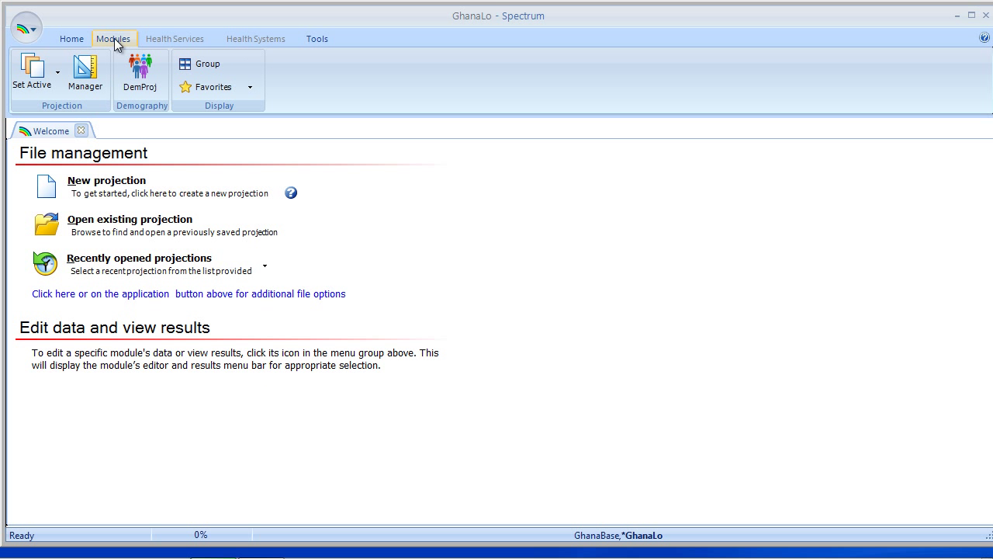
click(139, 71)
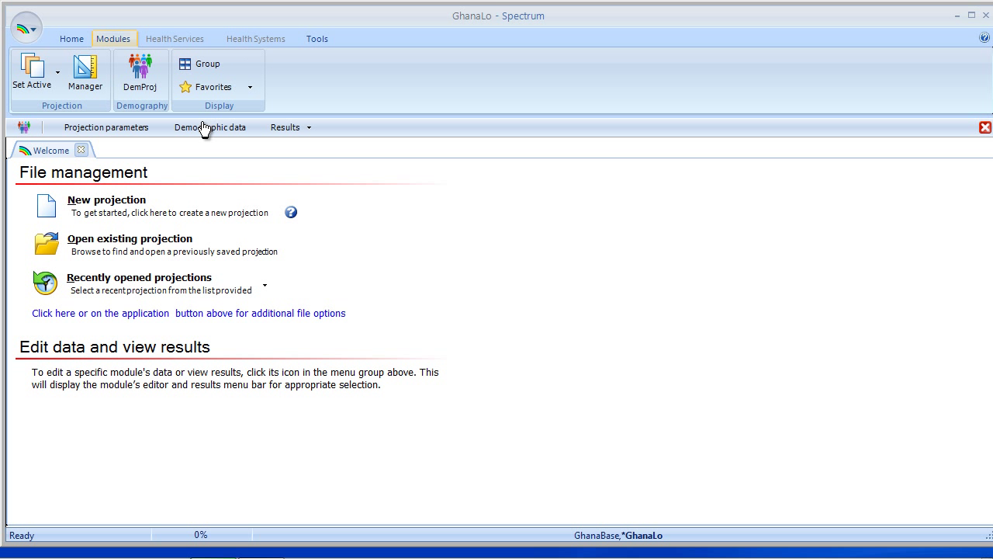
click(286, 129)
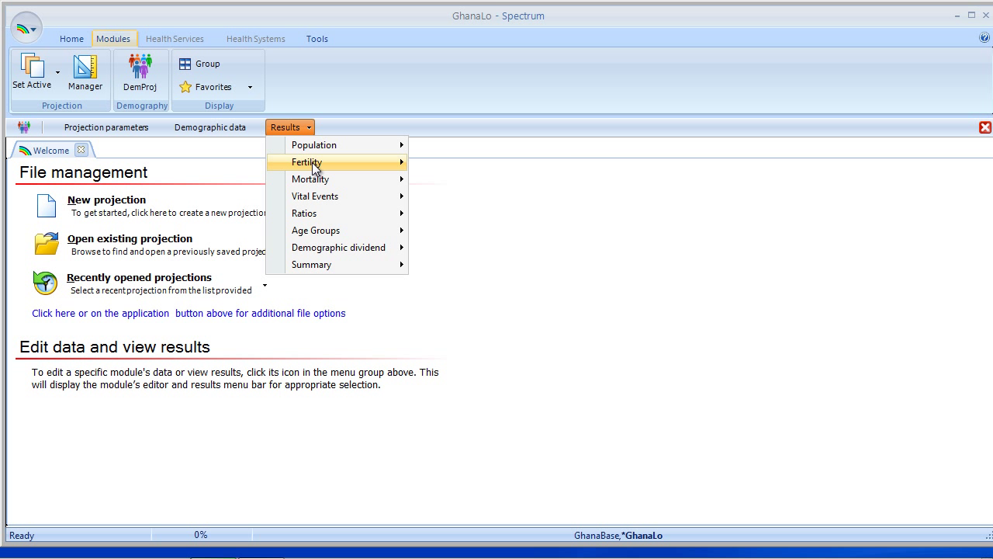
mouse_move(313, 166)
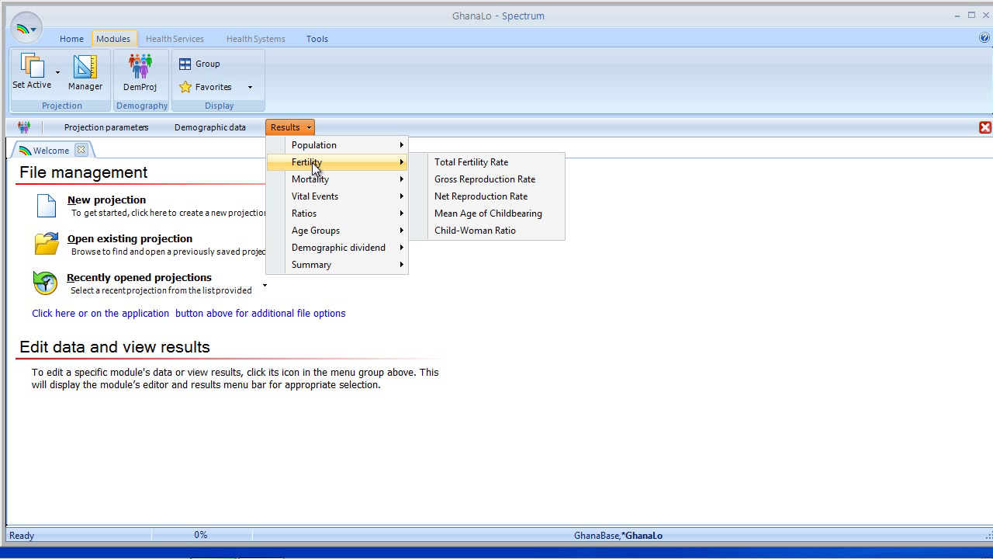
click(464, 166)
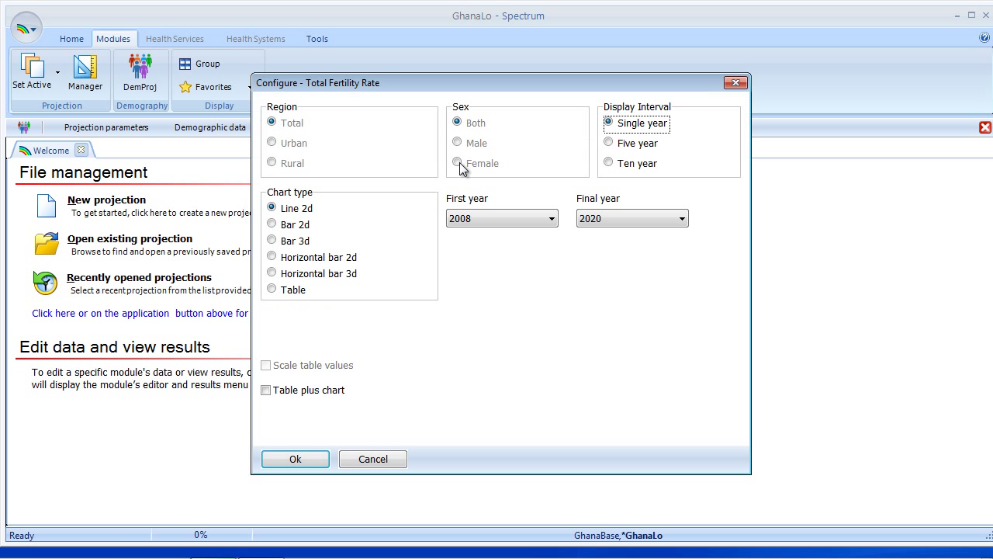
click(303, 462)
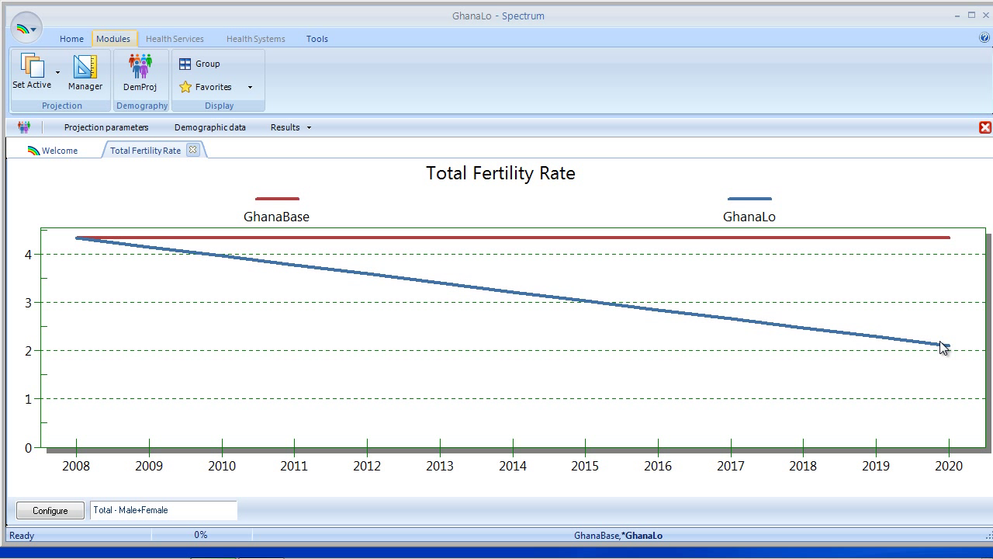
Display the Total population result for both sexes as a single-year Line 2d chart from 2008 to 2020.
click(293, 129)
mouse_move(313, 153)
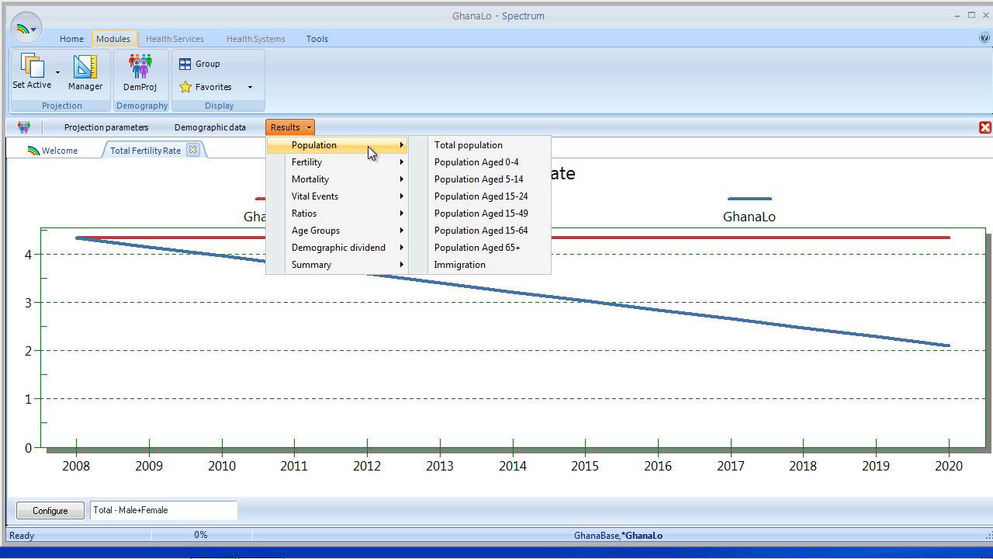
click(475, 148)
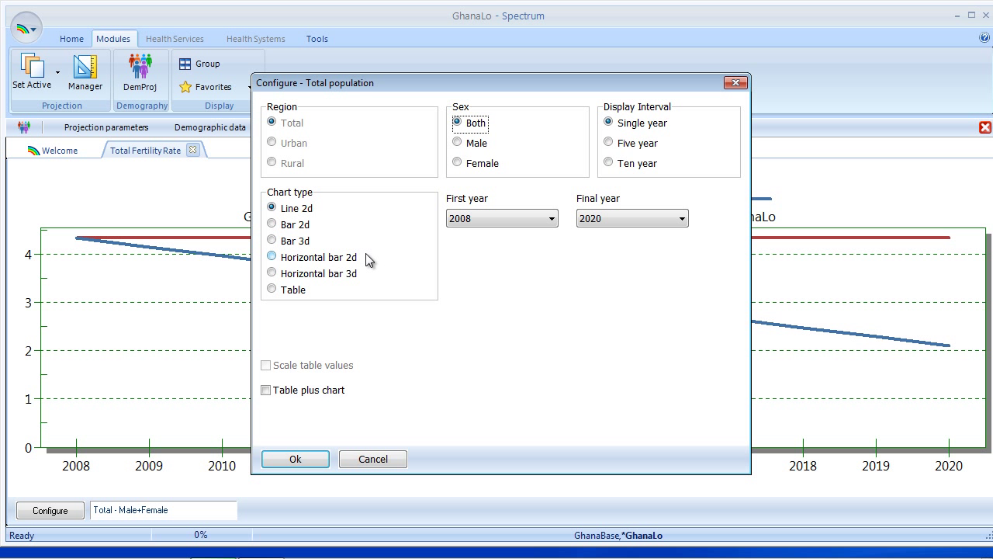
click(318, 461)
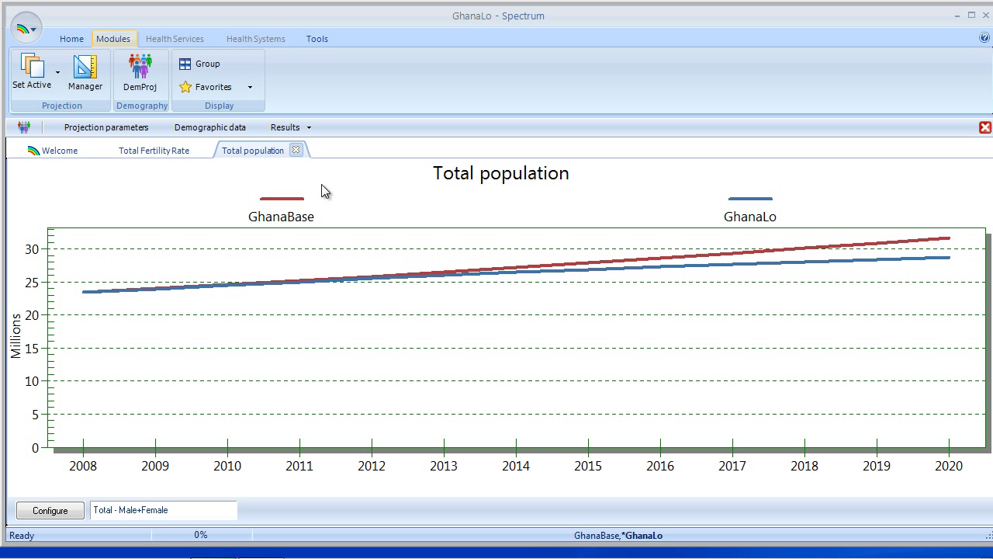
Add the Total population chart to the favorites and check the favorites list.
right_click(433, 217)
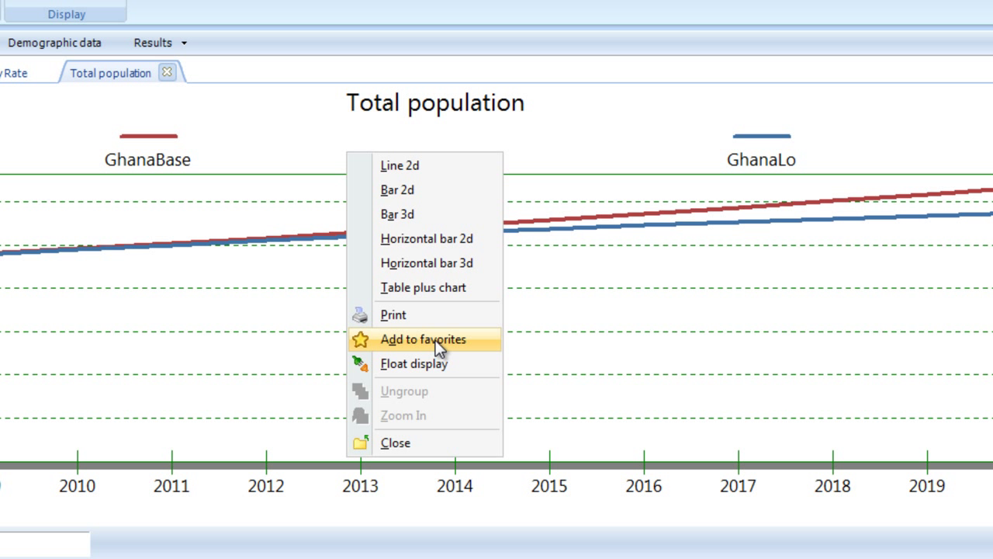
click(435, 340)
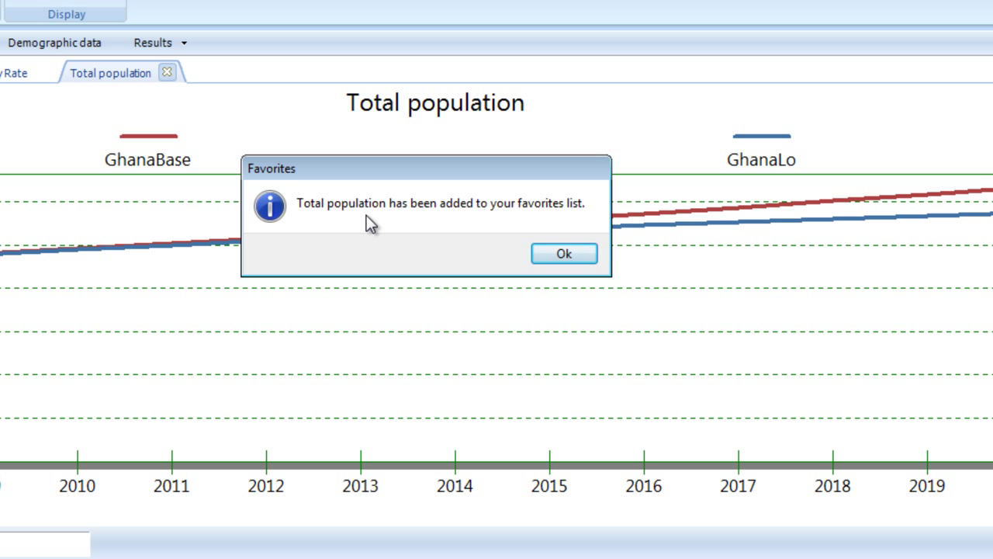
click(573, 256)
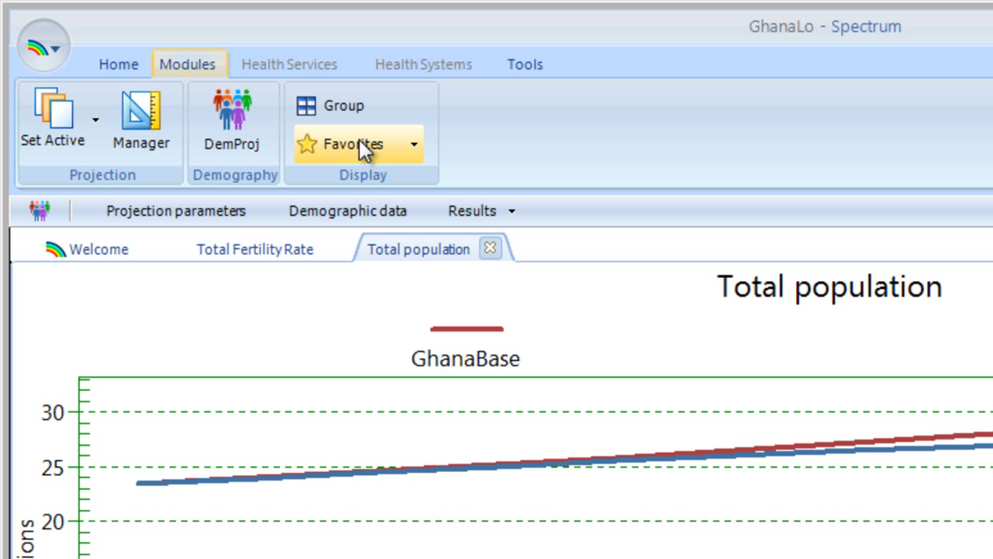
click(376, 140)
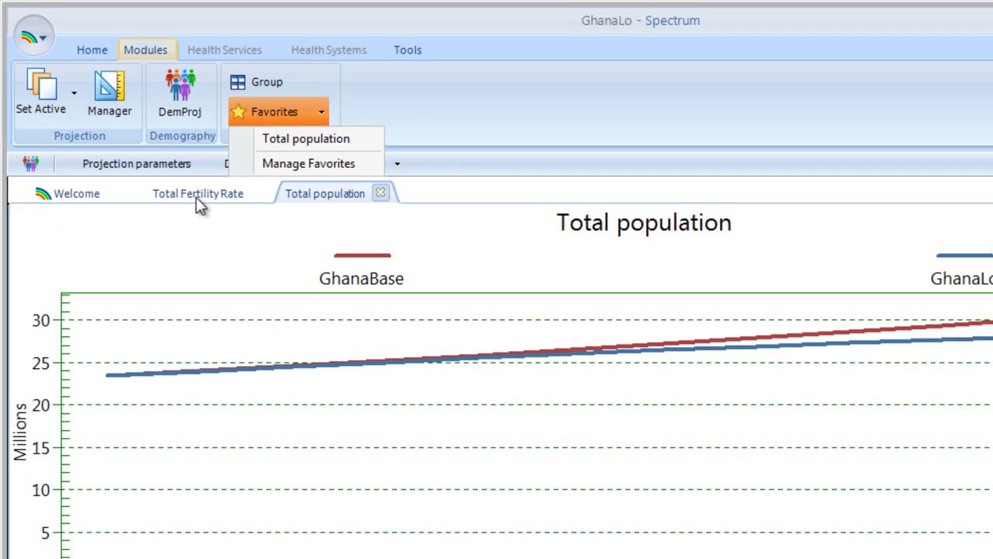
Switch to the Total Fertility Rate chart and add it to the favorites.
click(198, 203)
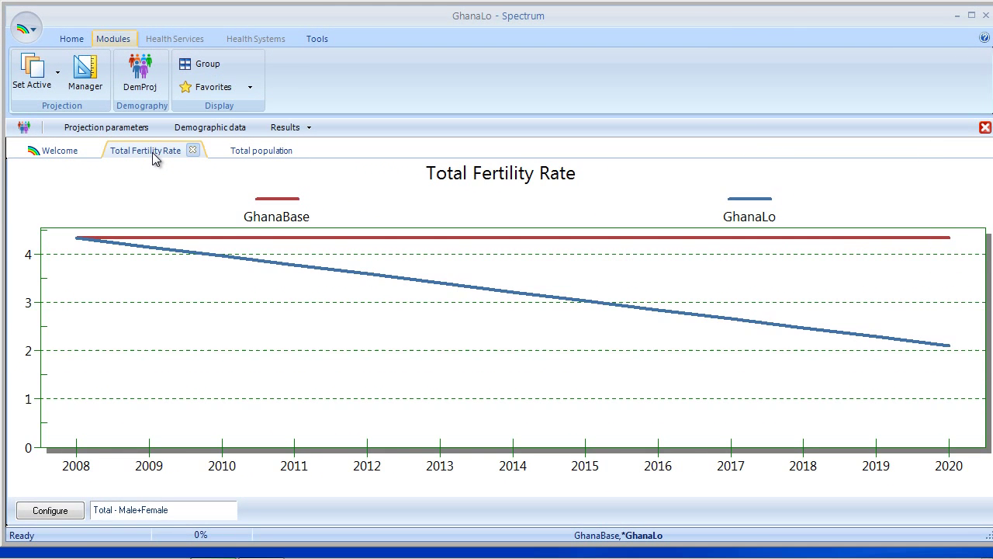
right_click(448, 260)
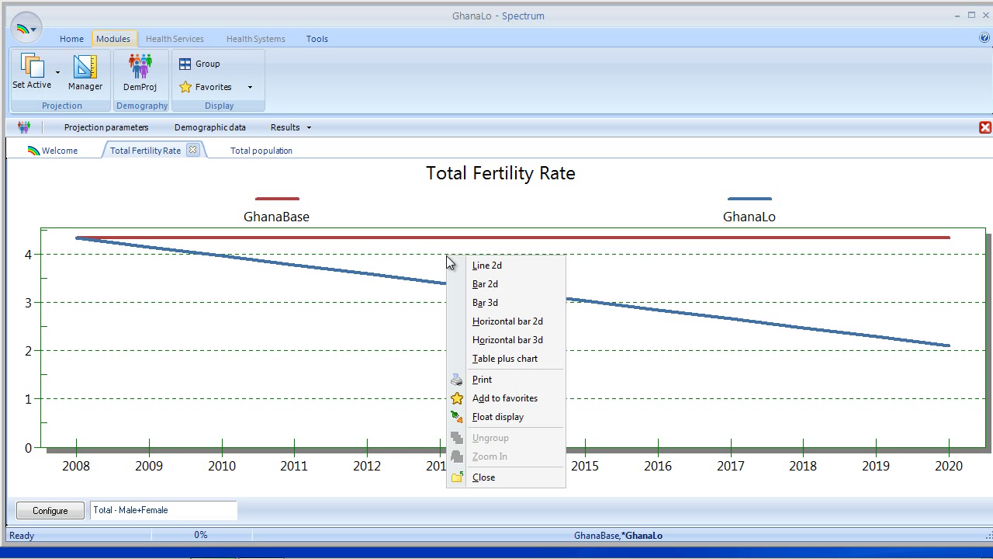
click(504, 399)
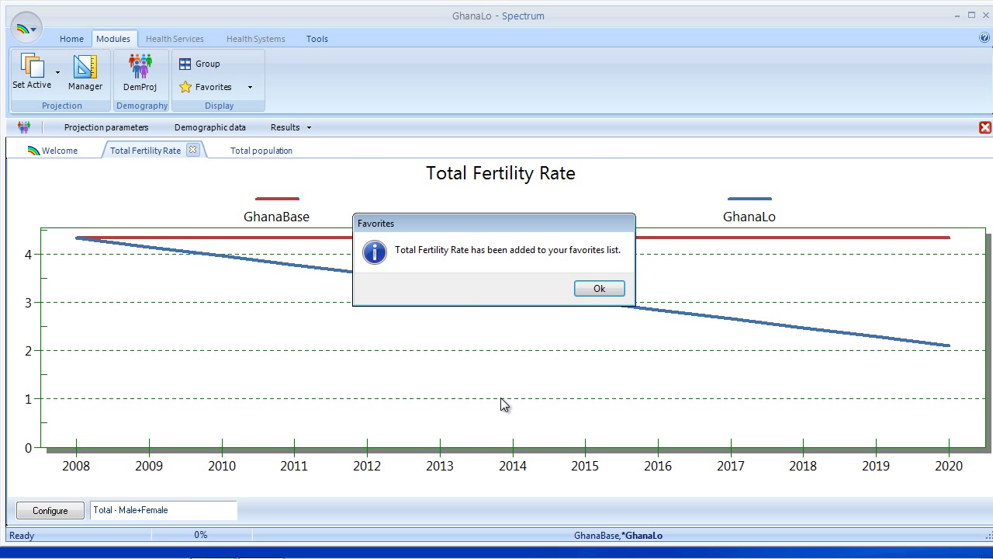
click(598, 288)
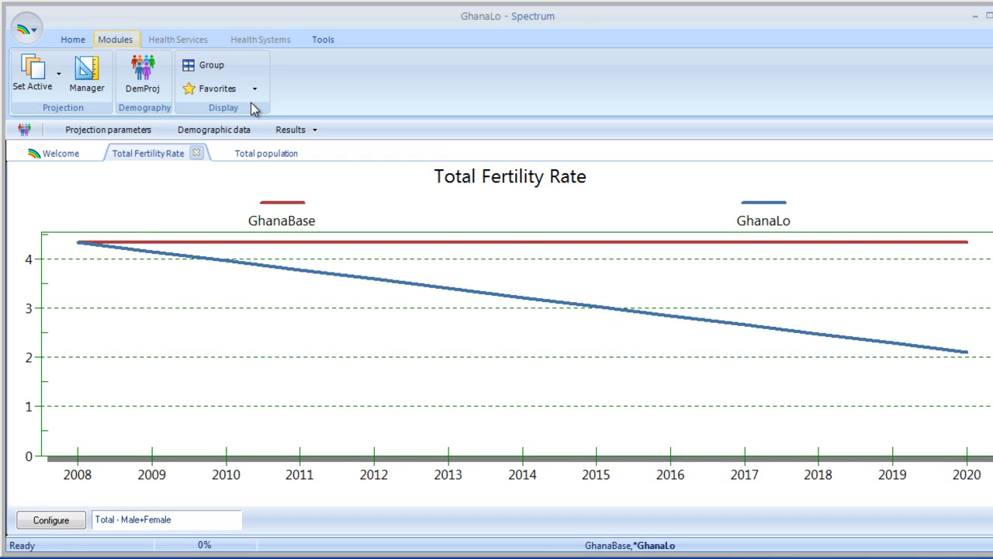
Display the Total Fertility Rate favorite as a single-year Line 2d chart from 2008 to 2020.
click(228, 88)
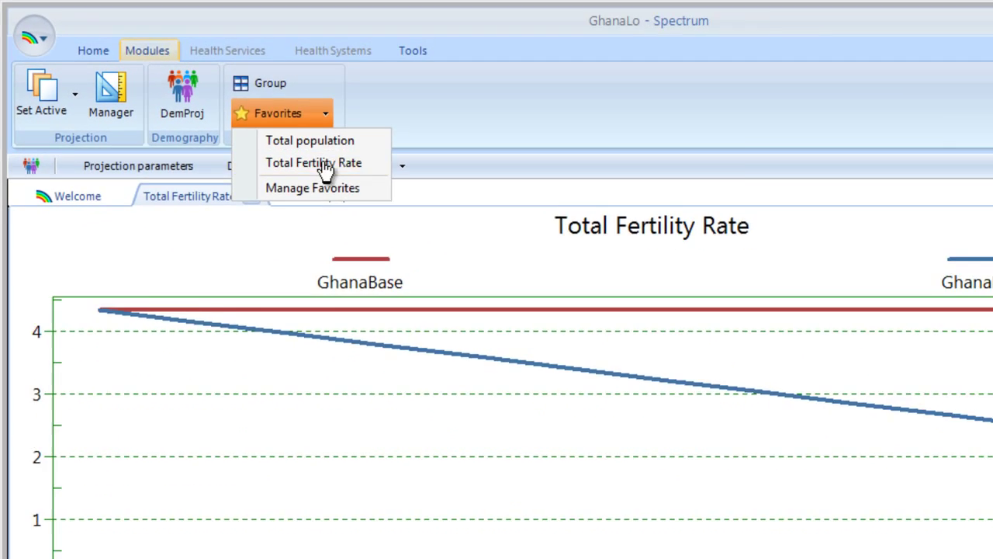
click(324, 165)
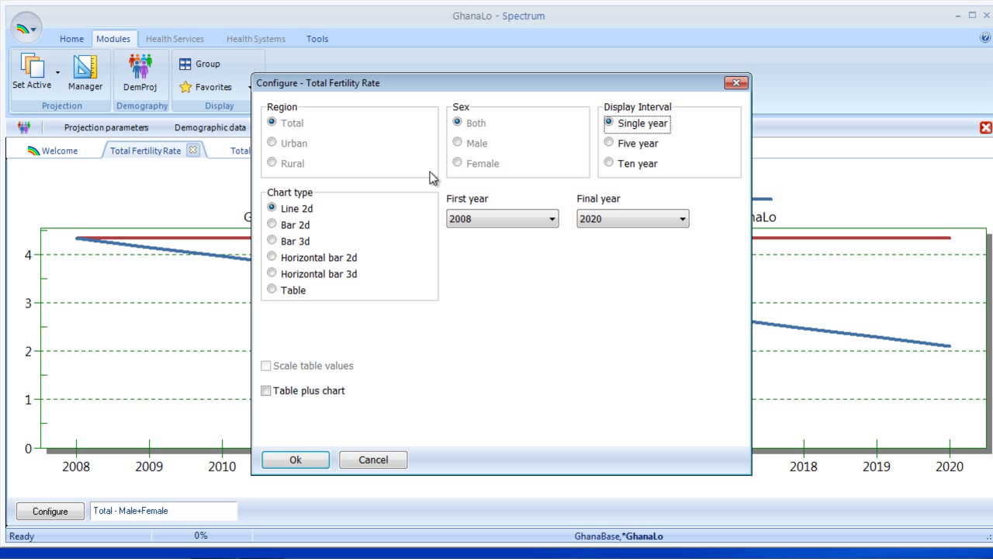
click(302, 461)
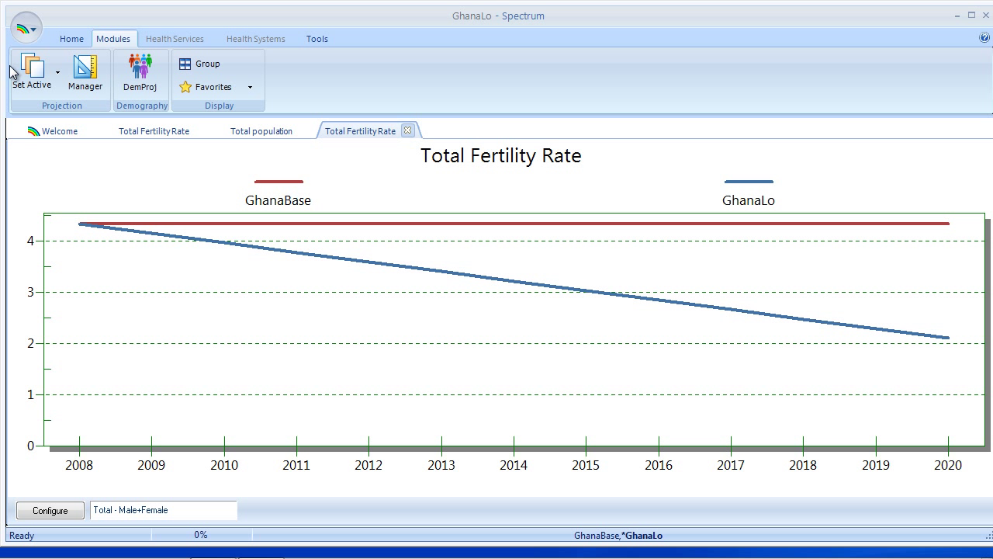
Close all open projections and open the existing projection GhanaMed.PJN from the DATA folder.
click(31, 36)
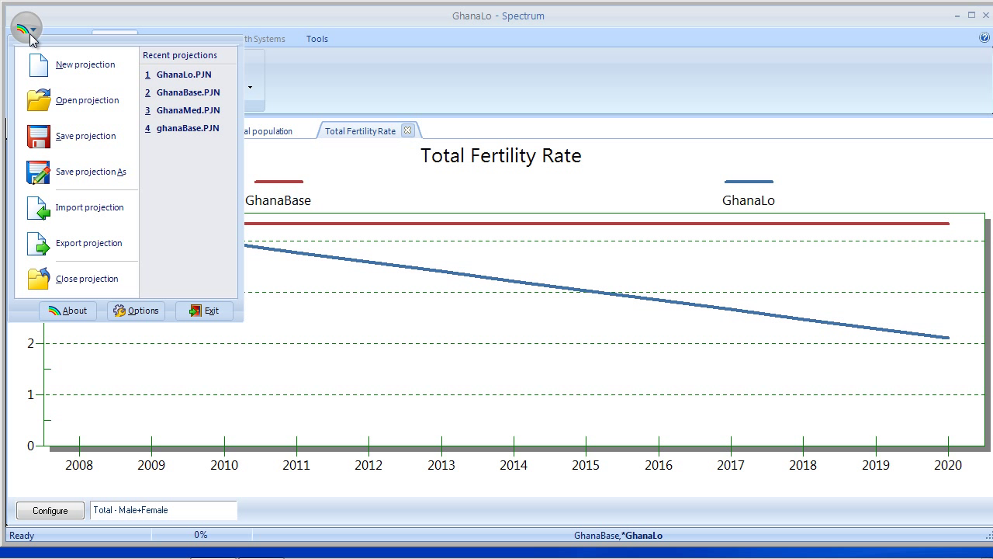
click(74, 279)
click(294, 215)
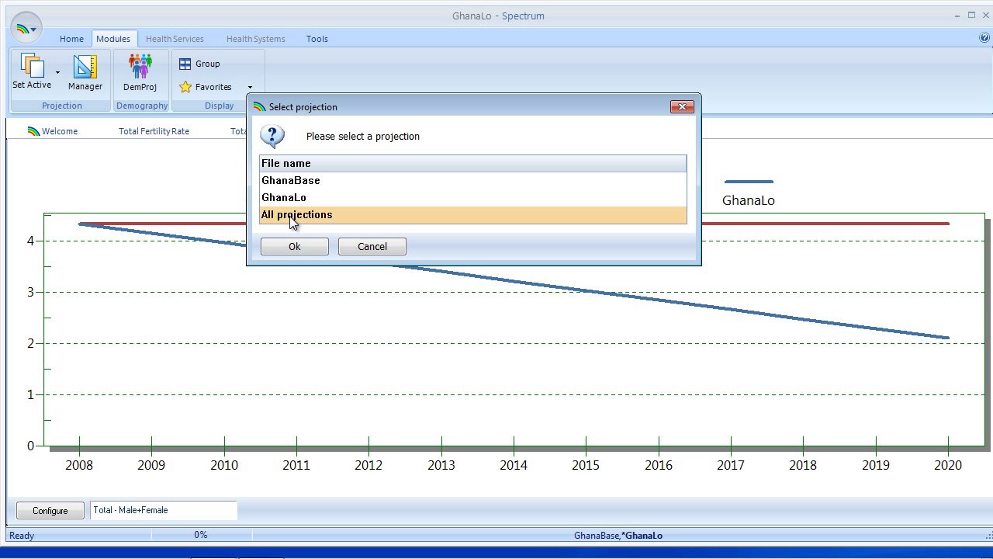
click(305, 249)
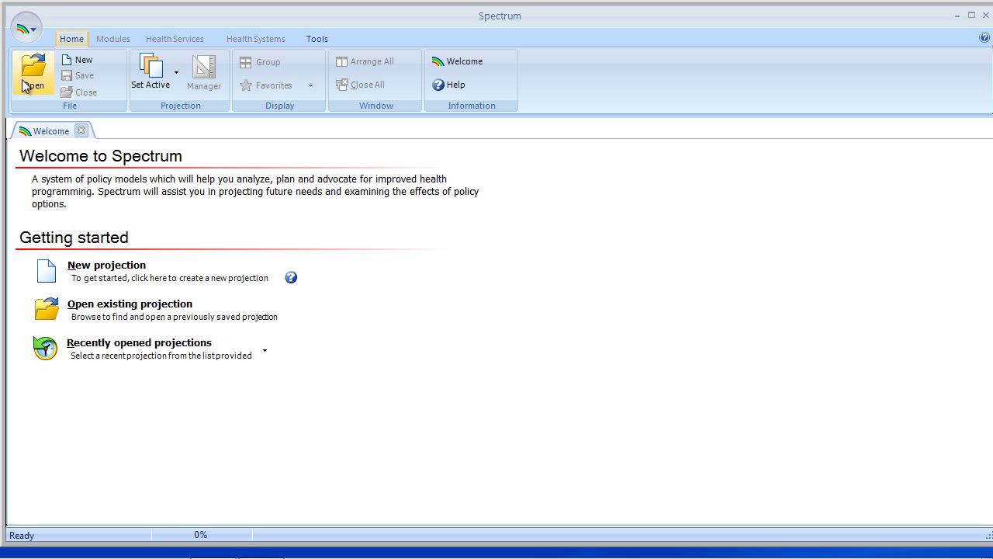
click(120, 316)
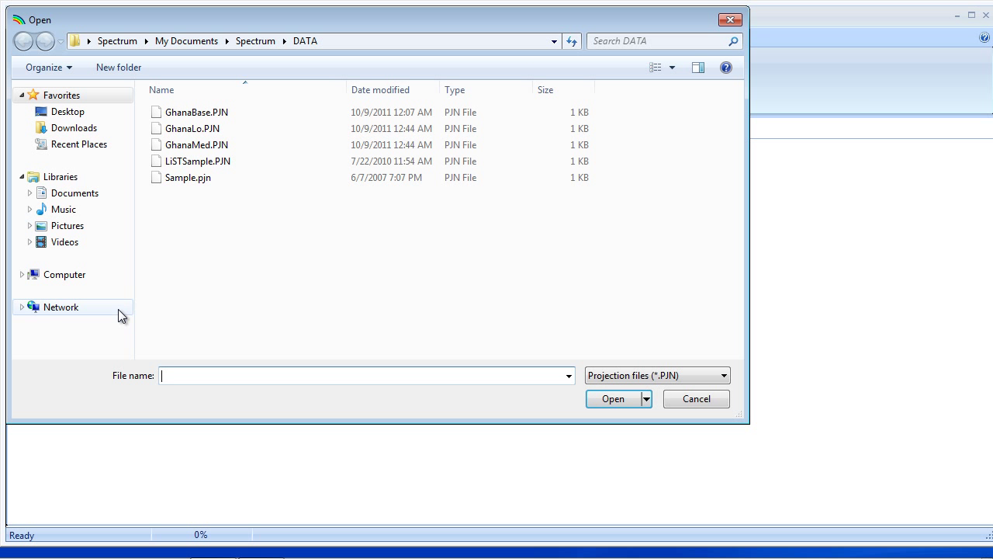
double_click(198, 146)
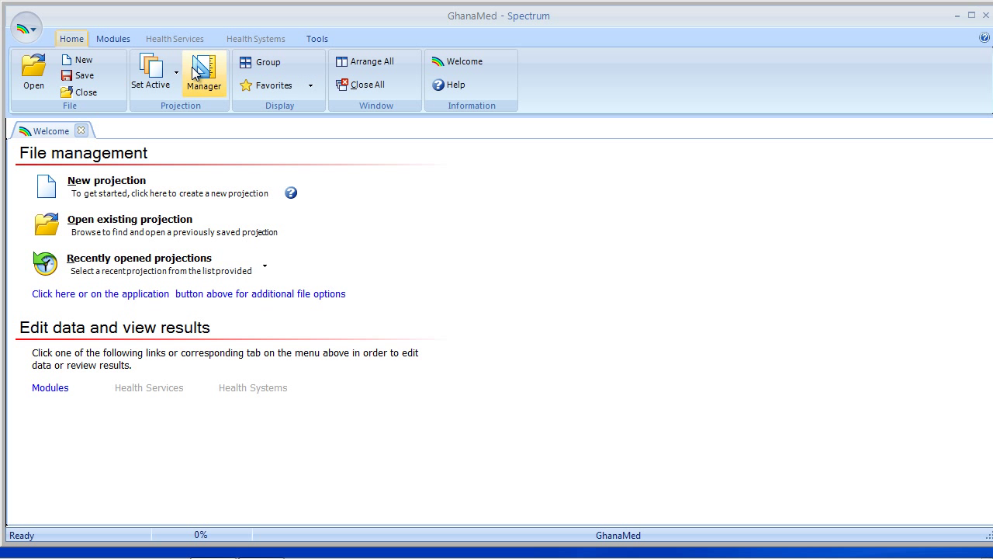
Chart GhanaMed's Total Fertility Rate from the favorites as a single-year Line 2d display, 2008 to 2020.
click(109, 41)
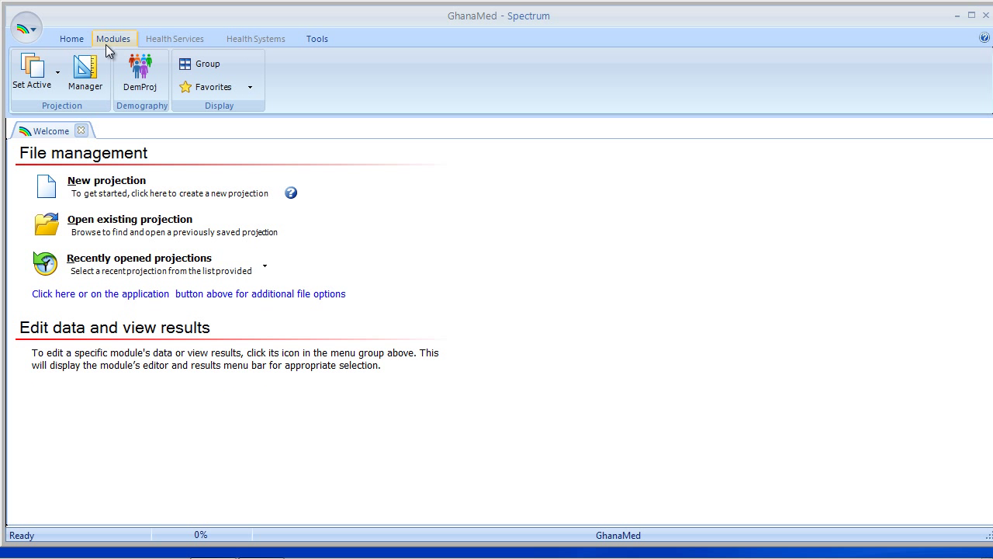
click(227, 93)
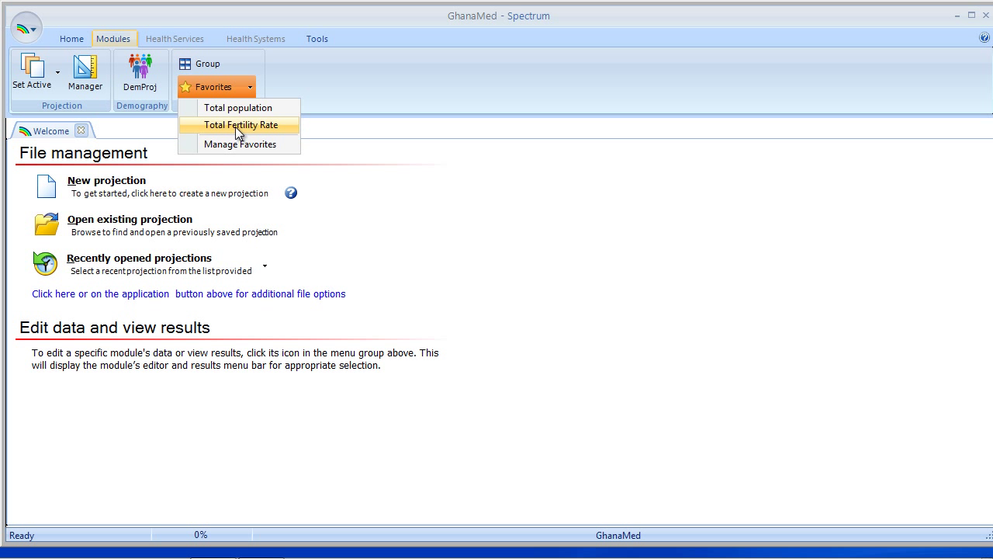
click(235, 126)
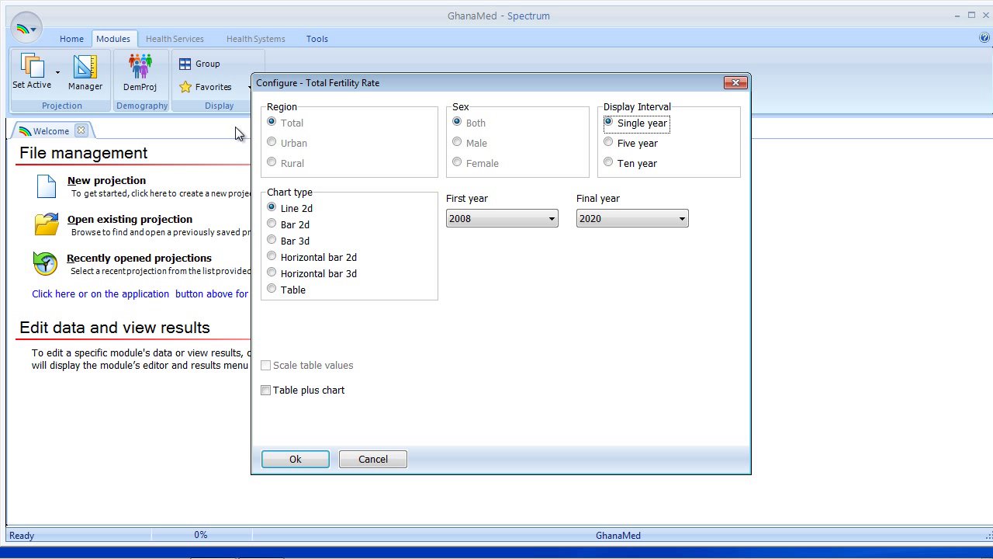
click(298, 459)
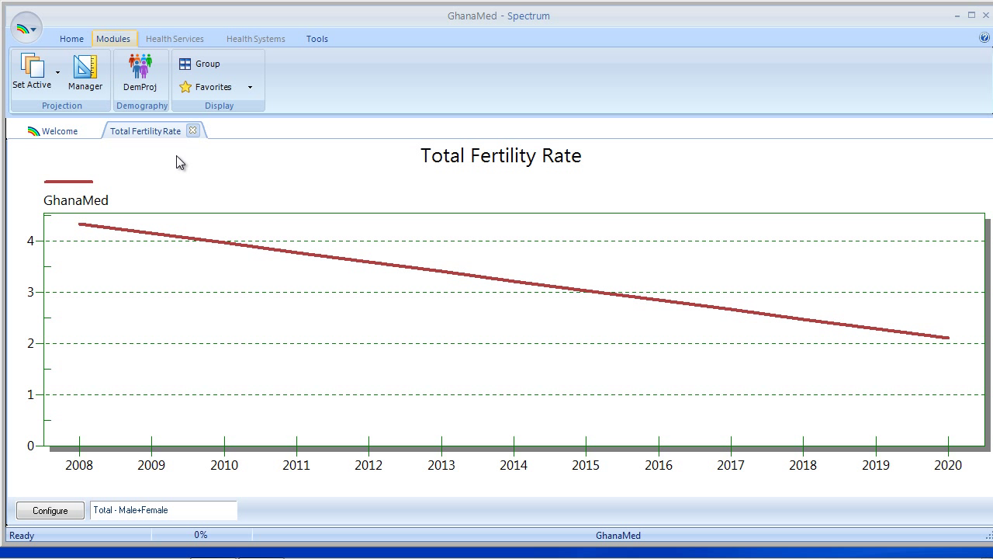
Review the saved charts in the favorites manager and close it without making changes.
click(214, 93)
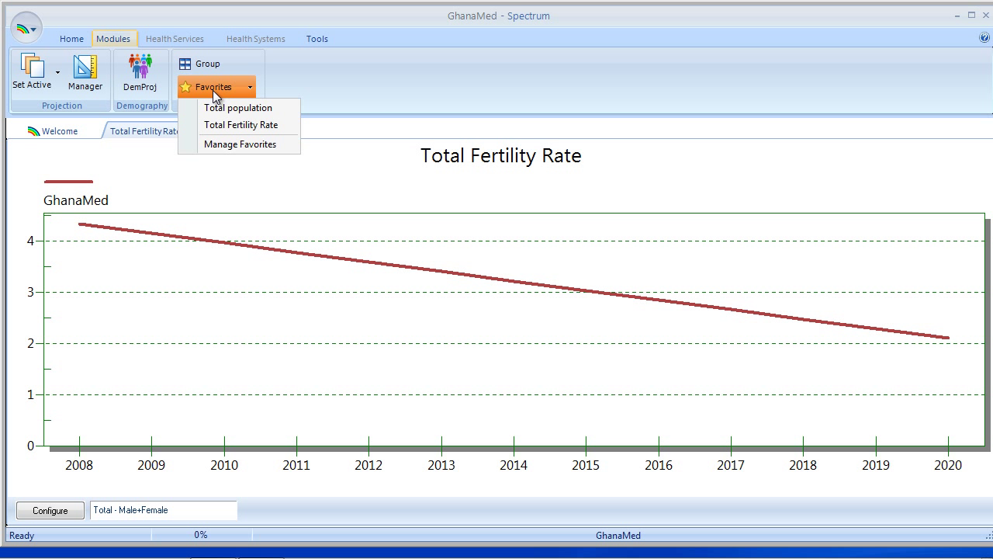
click(260, 145)
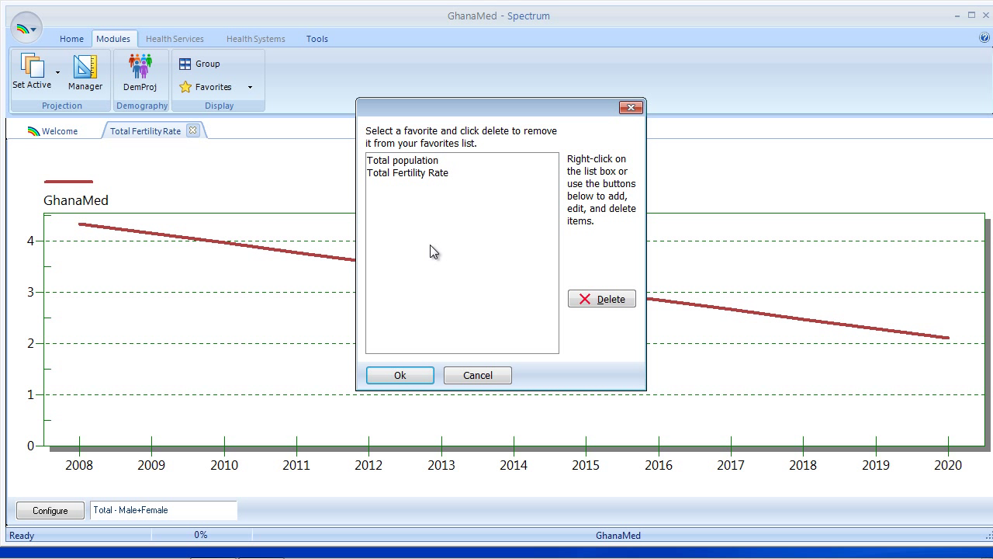
click(478, 375)
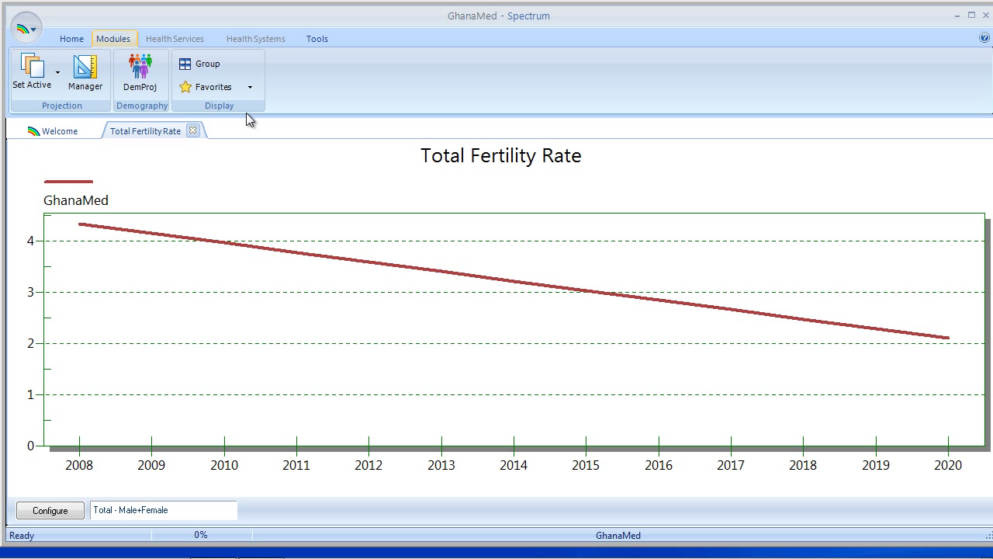
Close all open projections and open the recent projections GhanaBase and GhanaLo.
click(31, 36)
click(80, 284)
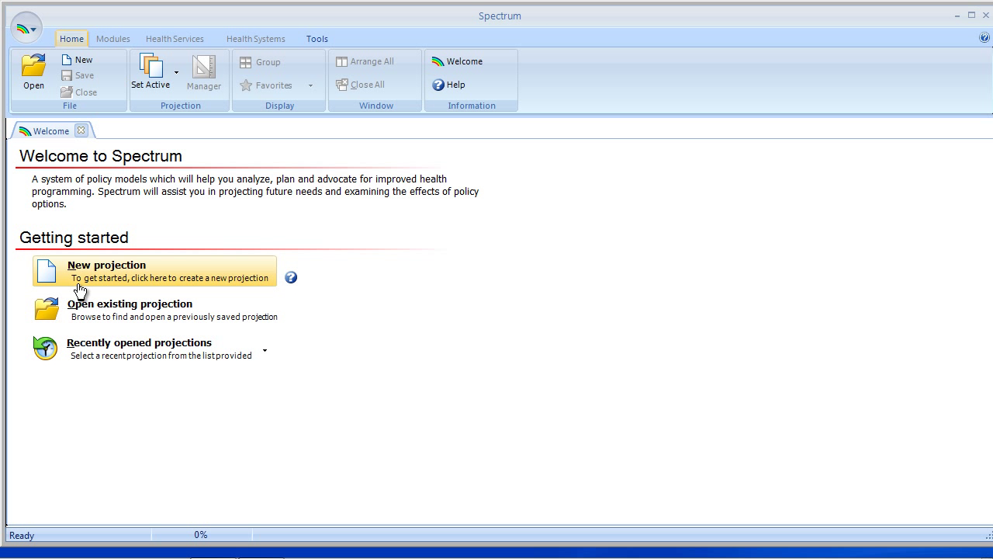
click(123, 352)
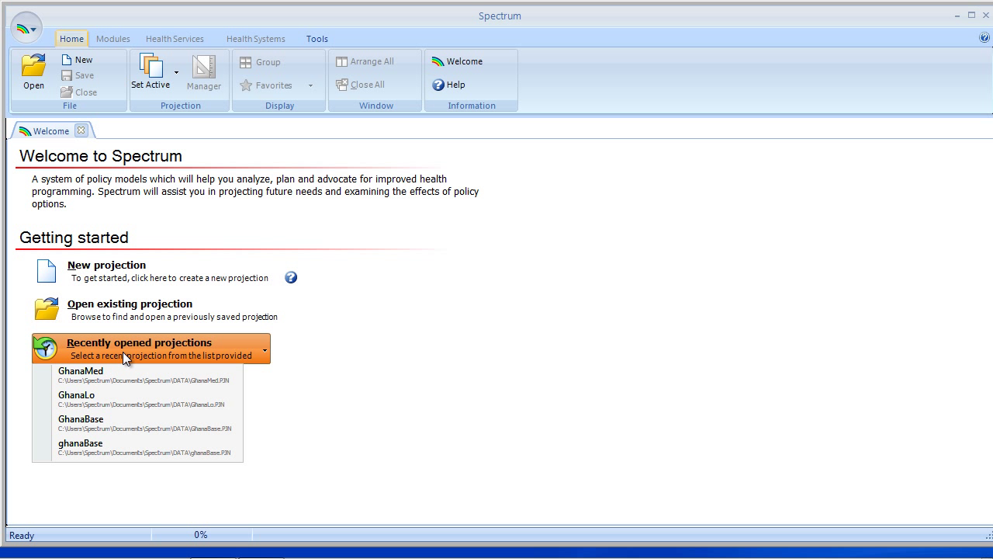
click(106, 425)
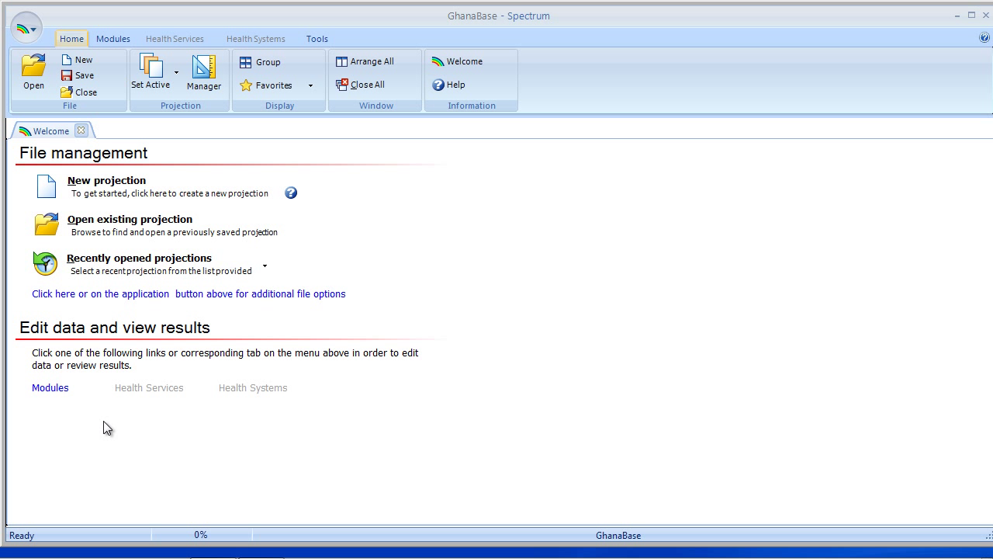
click(130, 271)
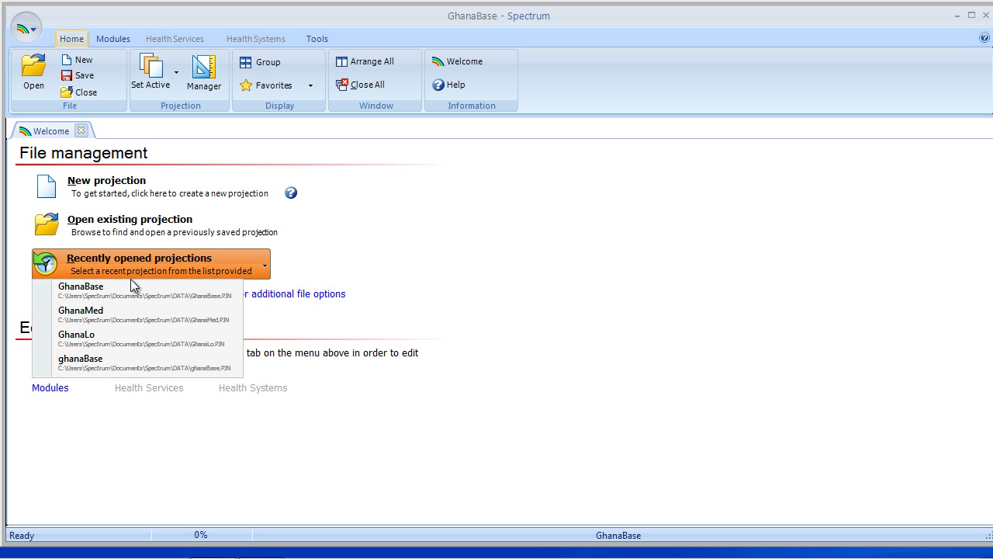
click(102, 337)
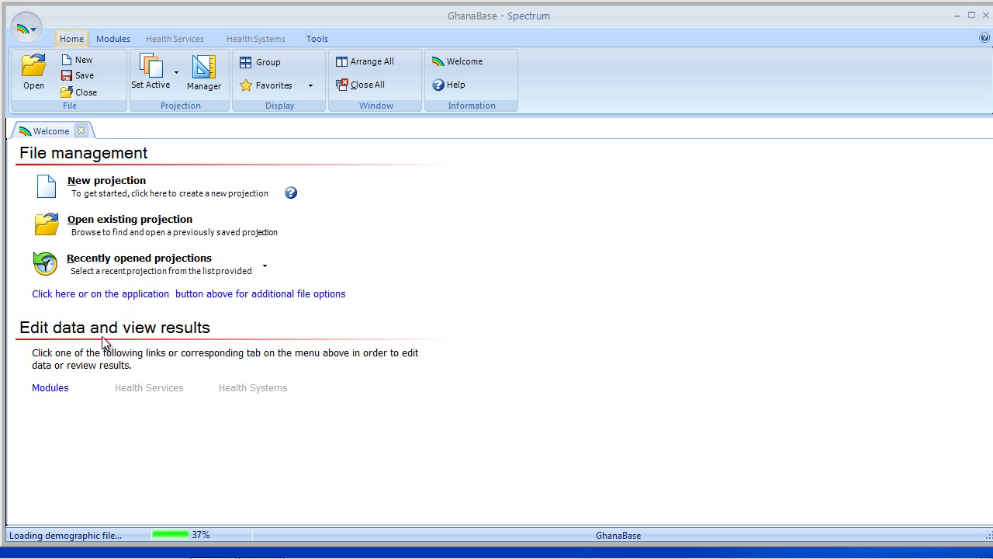
Chart the Total population and Total Fertility Rate favorites for both open projections, with Total Fertility Rate as single-year Line 2d, 2008 to 2020.
click(114, 37)
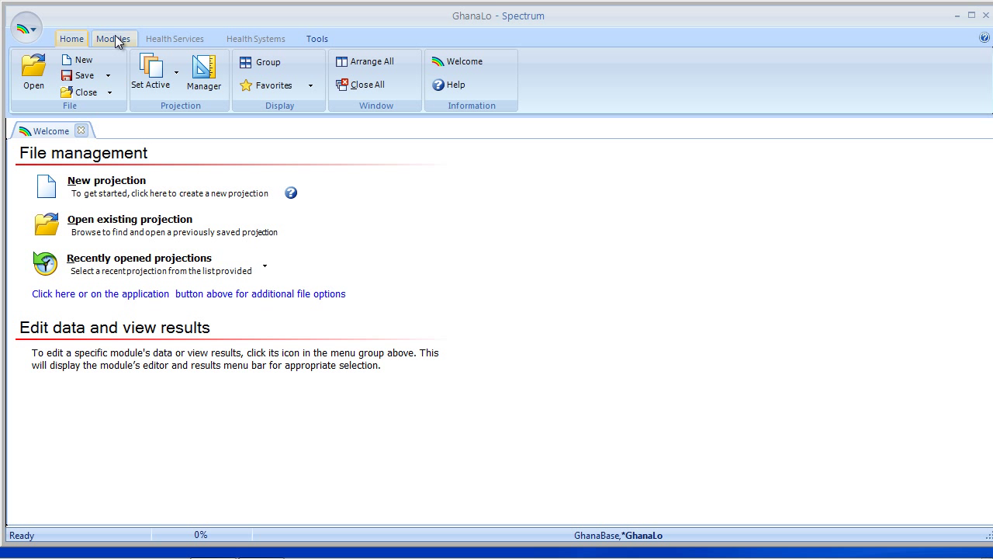
click(212, 89)
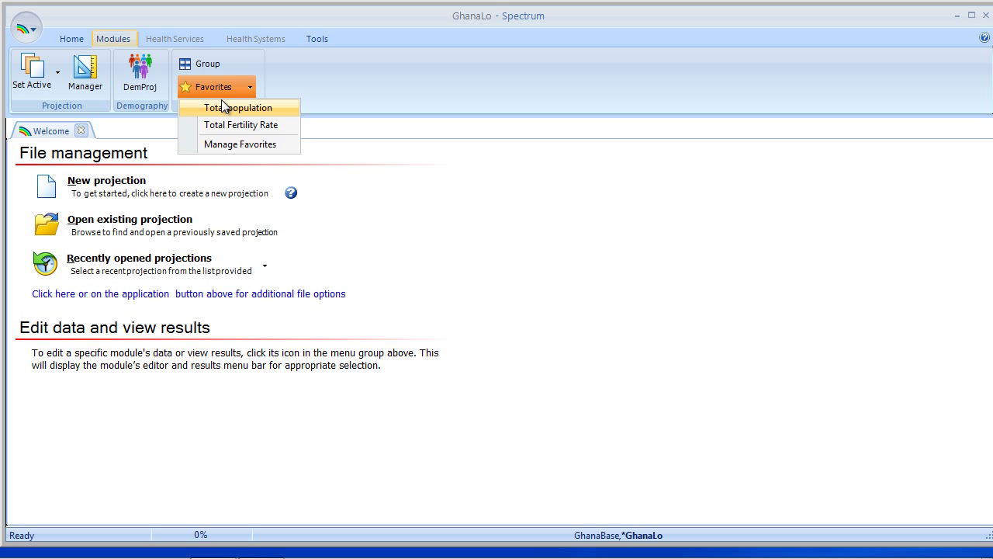
click(227, 106)
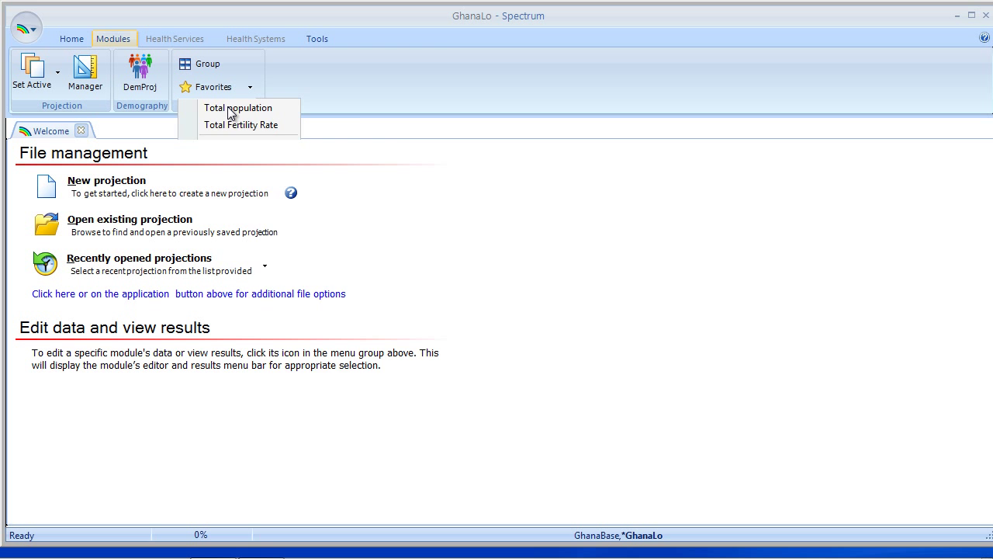
click(296, 460)
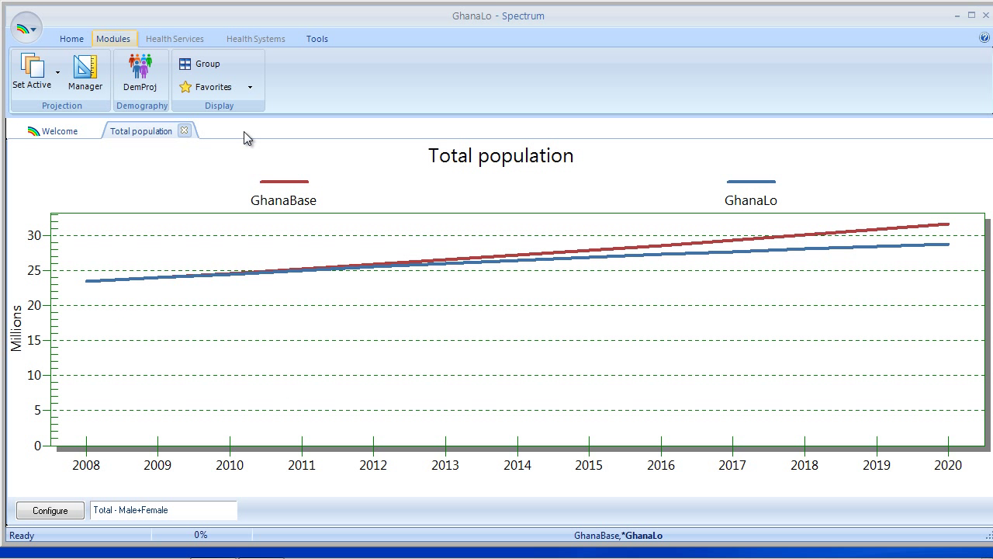
click(214, 87)
click(243, 125)
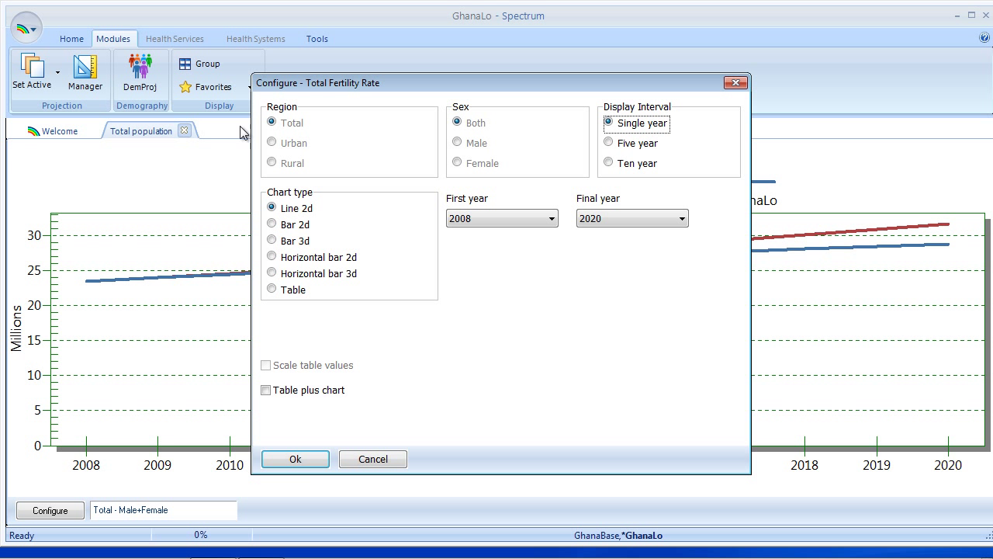
click(297, 462)
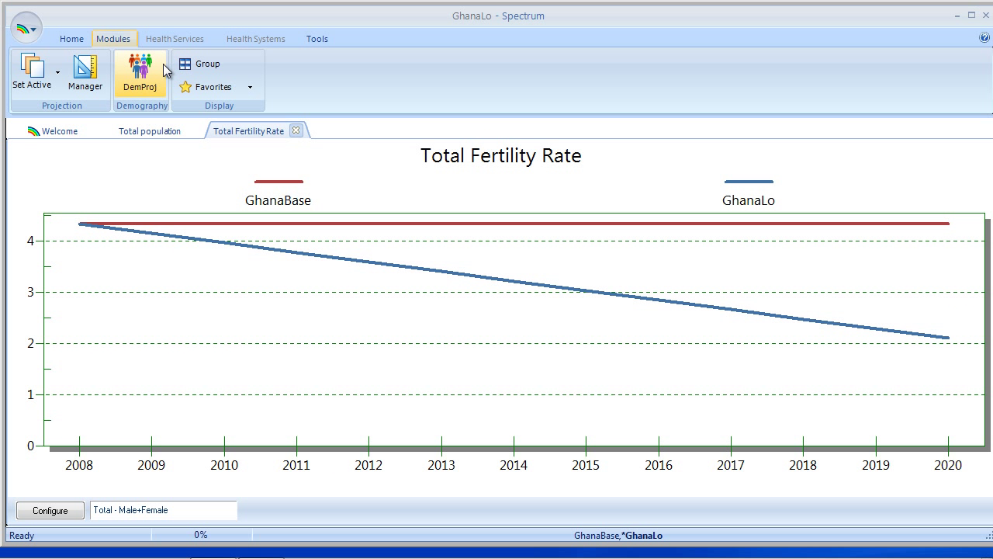
Display DemProj's Births result from vital events as a single-year Line 2d chart for both sexes, 2008 to 2020.
click(142, 89)
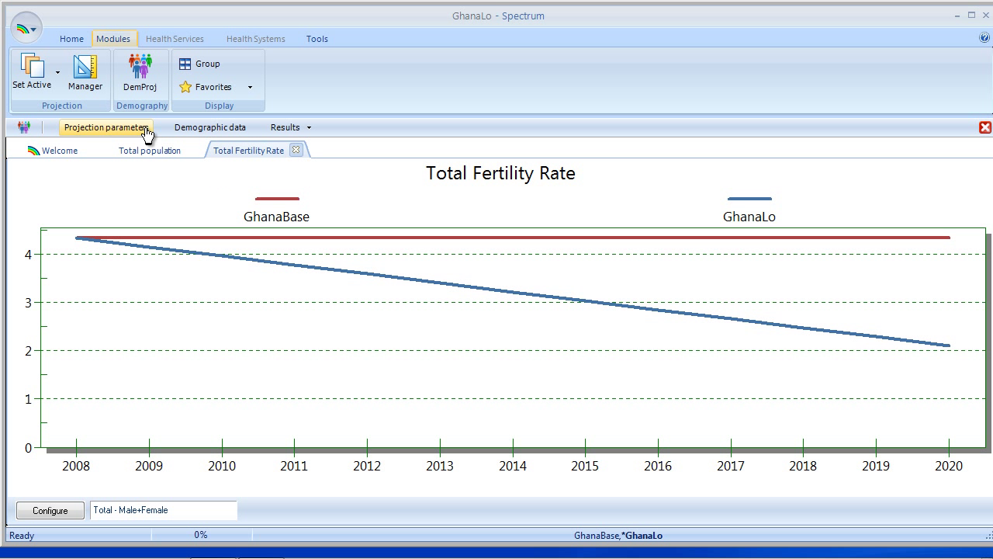
click(294, 129)
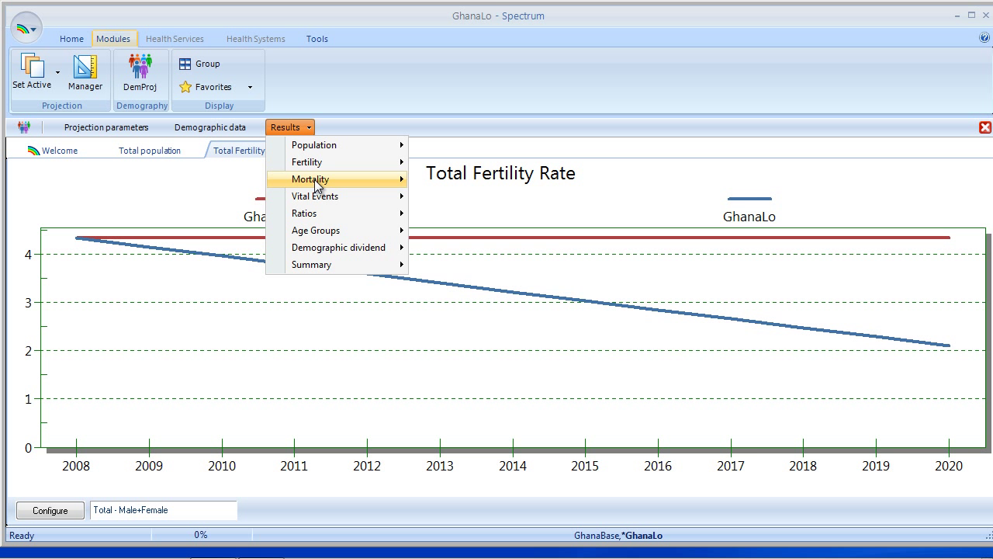
mouse_move(318, 200)
click(444, 200)
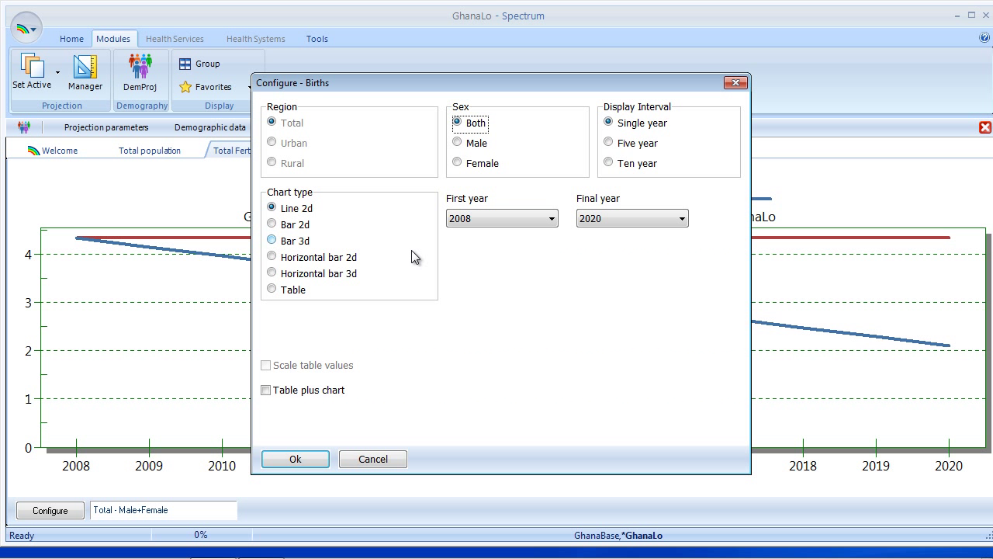
click(315, 463)
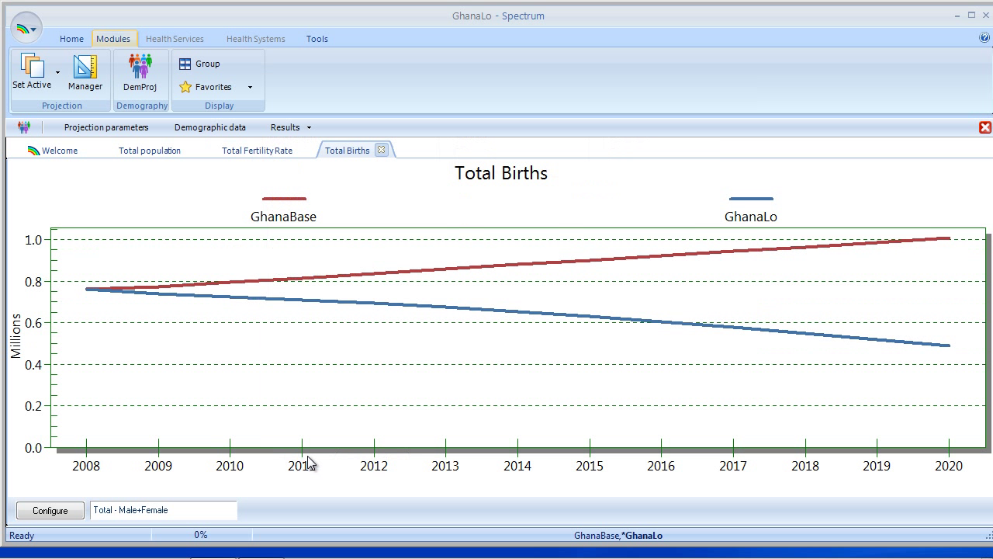
Display DemProj's Deaths result from vital events as a single-year Line 2d chart for both sexes, 2008 to 2020.
click(278, 128)
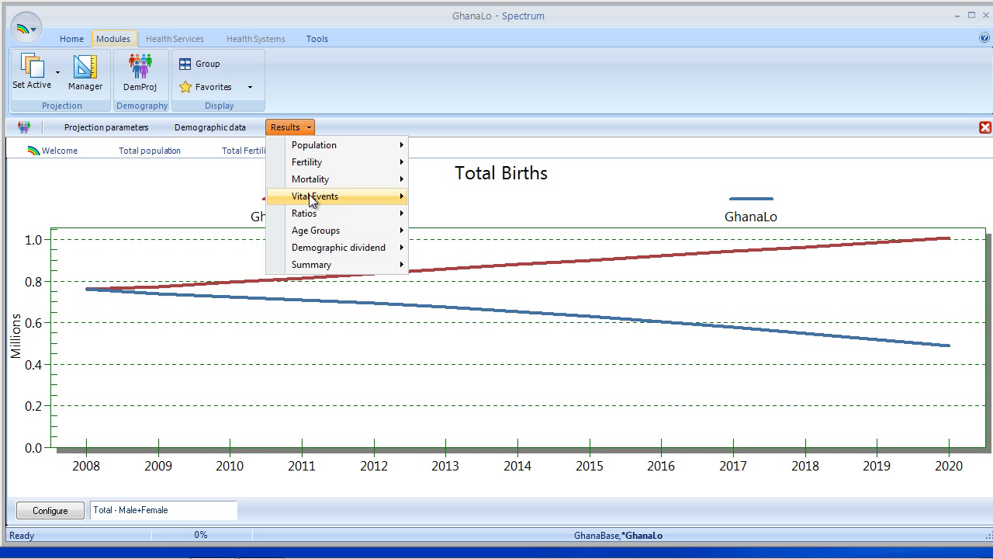
mouse_move(311, 198)
click(483, 211)
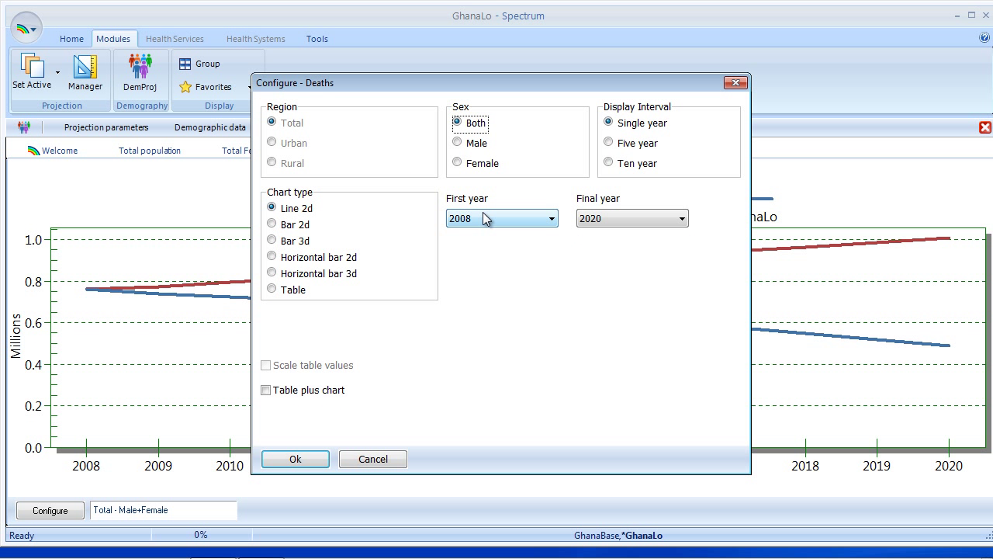
click(309, 460)
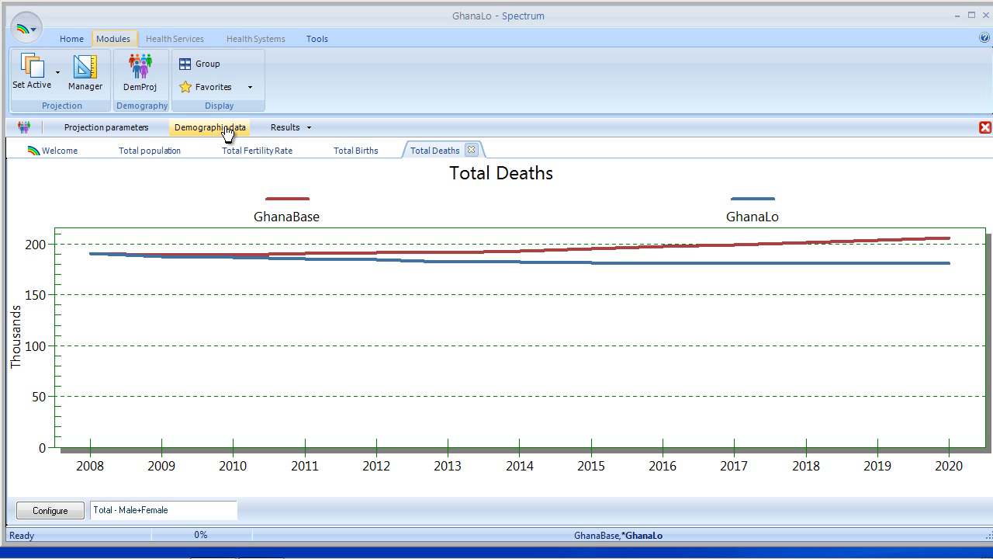
Group the Total population, Total Fertility Rate, Births and Deaths charts into a display group named Demproj Dashboard.
click(208, 65)
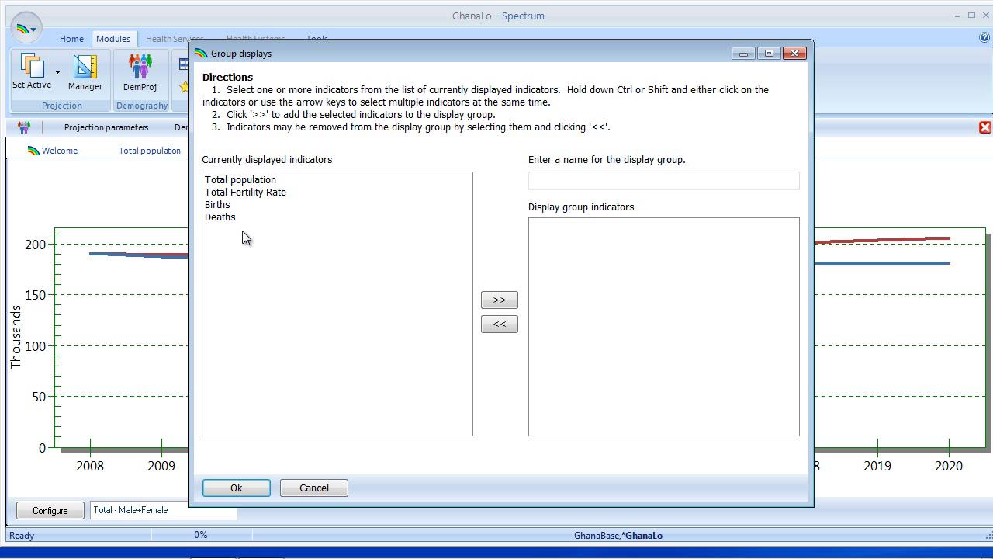
click(256, 182)
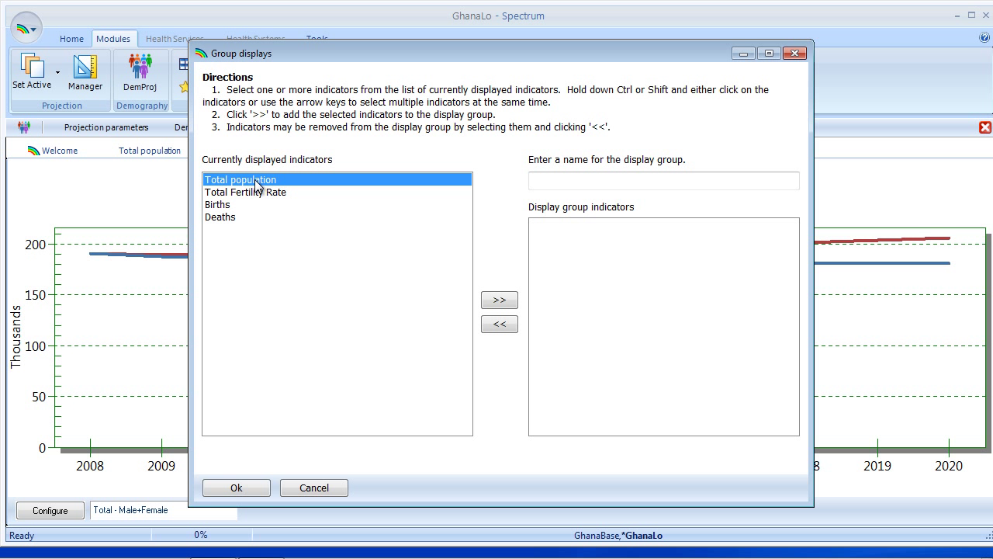
click(499, 299)
click(268, 180)
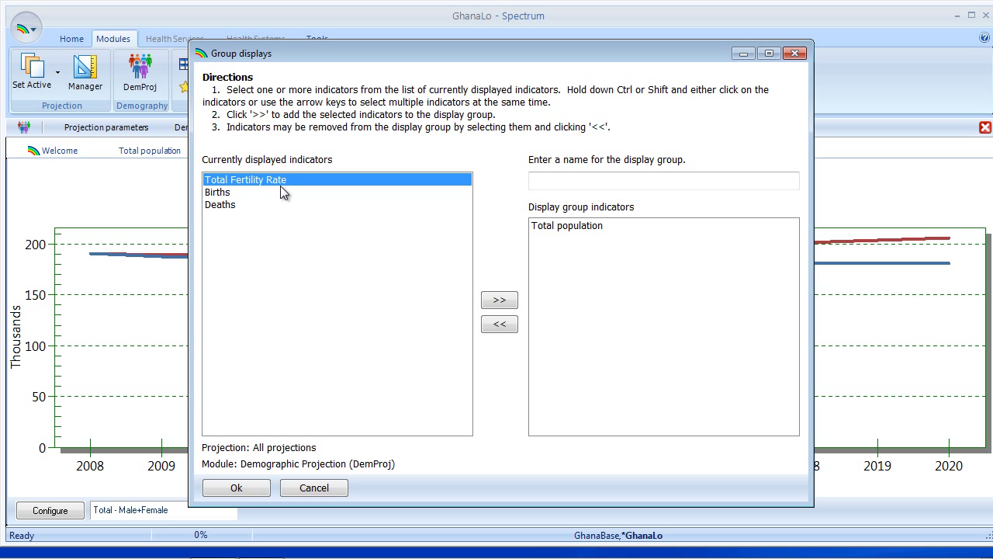
click(499, 300)
click(221, 182)
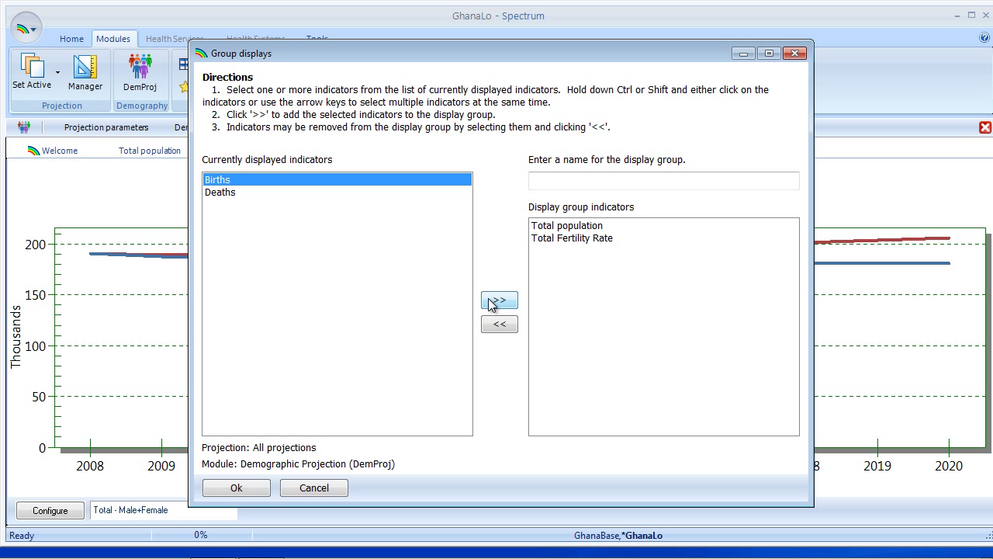
click(499, 300)
click(219, 179)
click(504, 301)
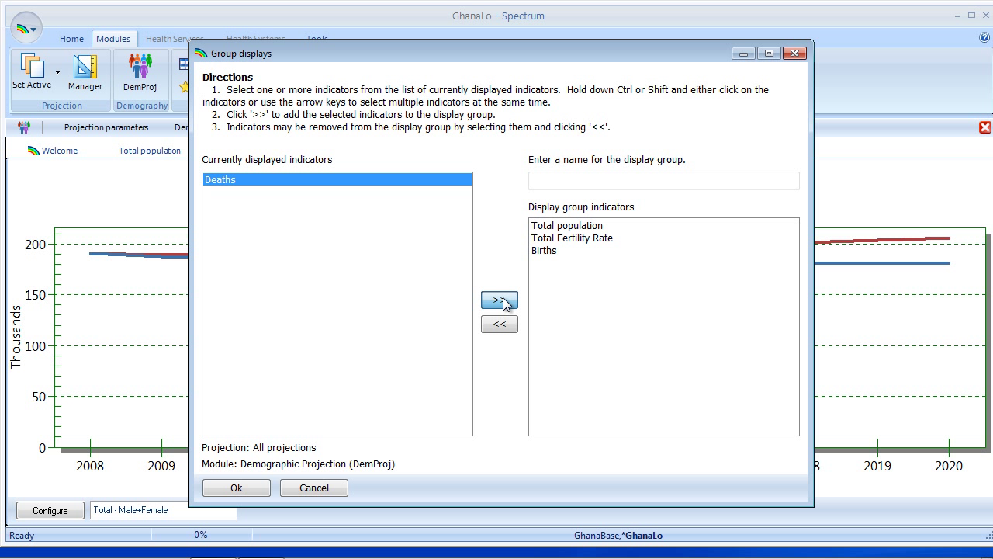
click(548, 180)
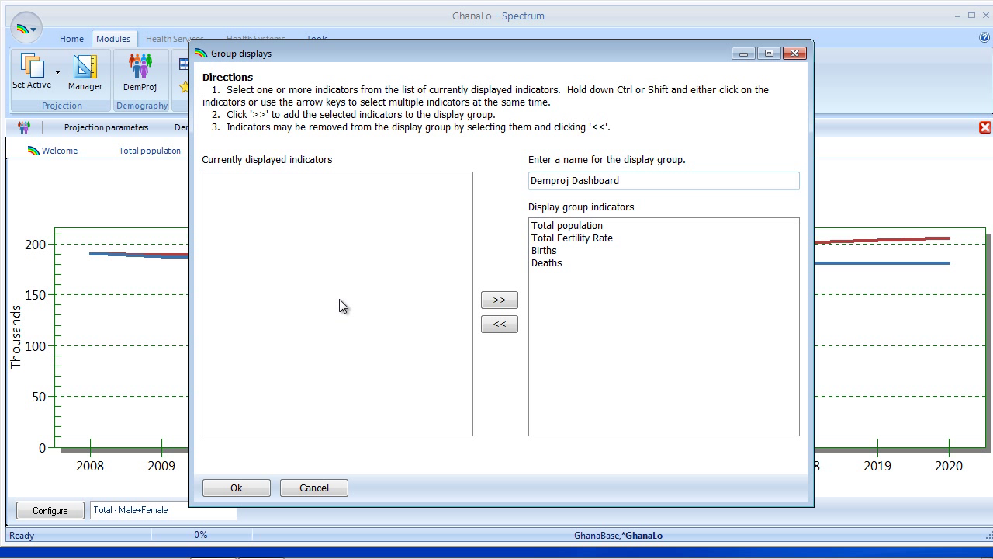
click(253, 488)
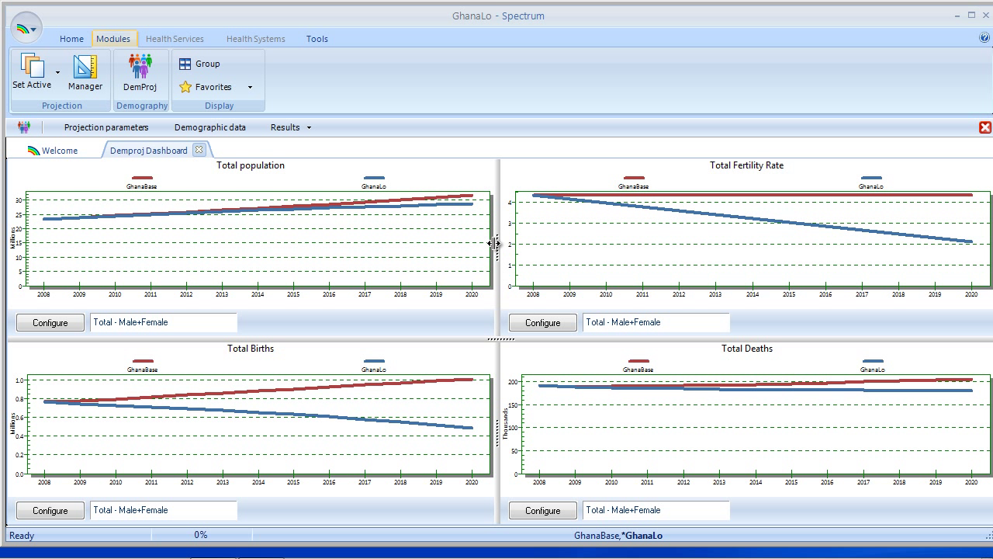
Resize the dashboard's chart panes with the vertical and horizontal dividers and return them to roughly equal sizes.
drag(497, 242, 477, 246)
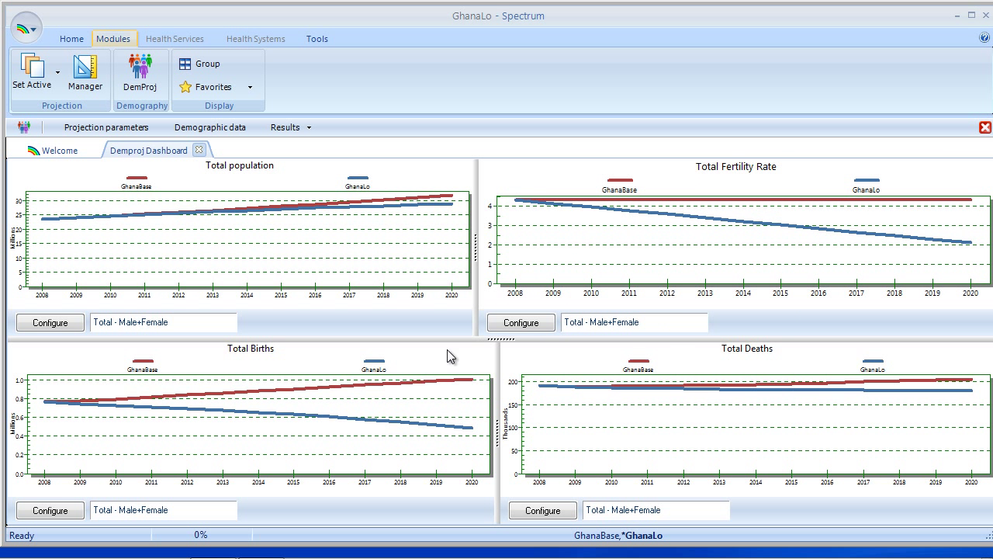
drag(448, 339, 447, 395)
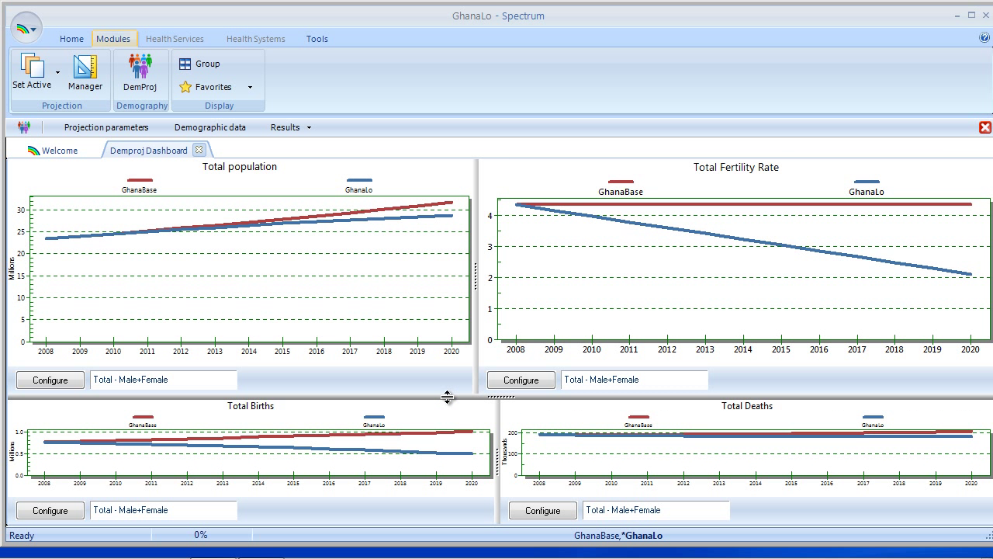
drag(477, 288, 497, 285)
drag(465, 397, 471, 349)
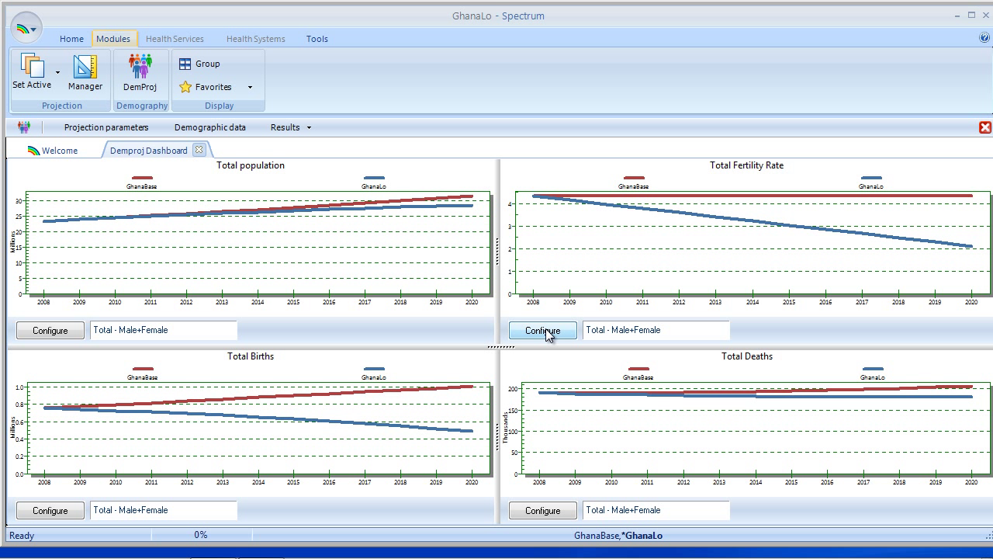
Change the dashboard's Total Fertility Rate display from a line chart to a table.
click(546, 331)
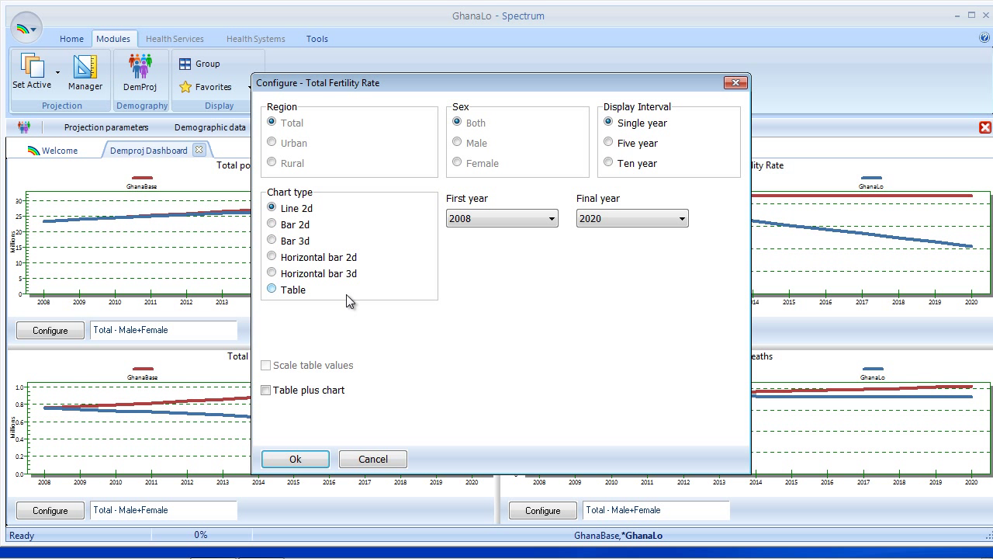
click(294, 290)
click(308, 463)
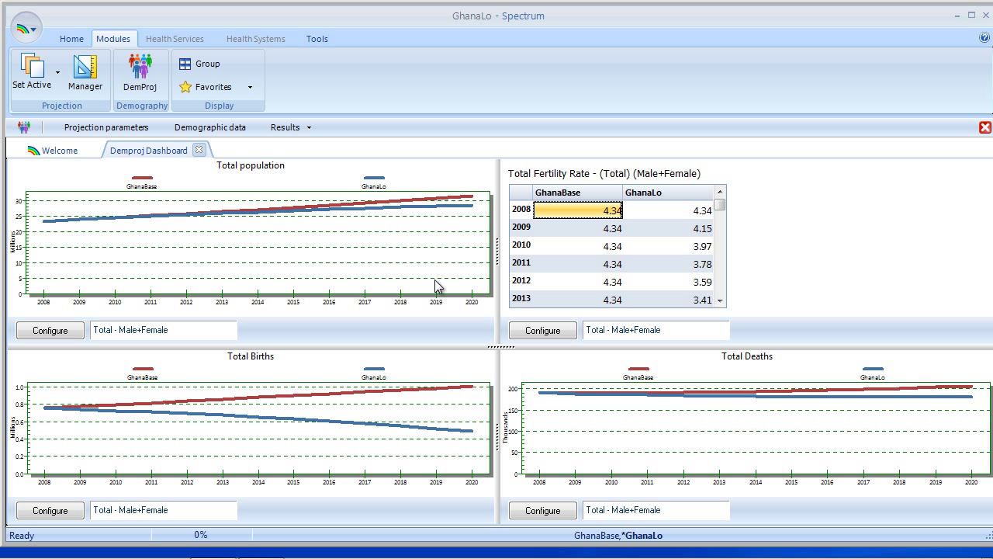
Add the Demproj Dashboard group display to the favorites list.
right_click(399, 246)
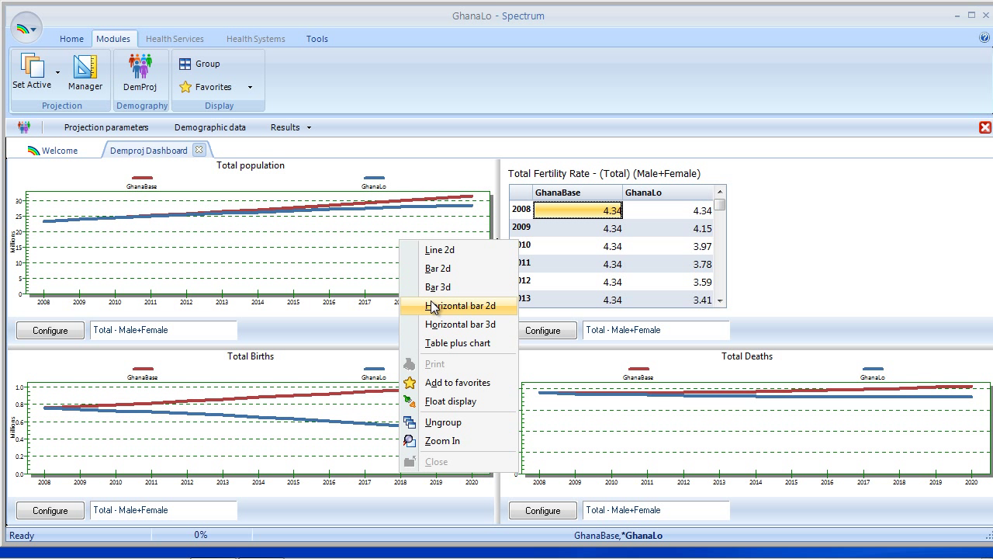
click(454, 384)
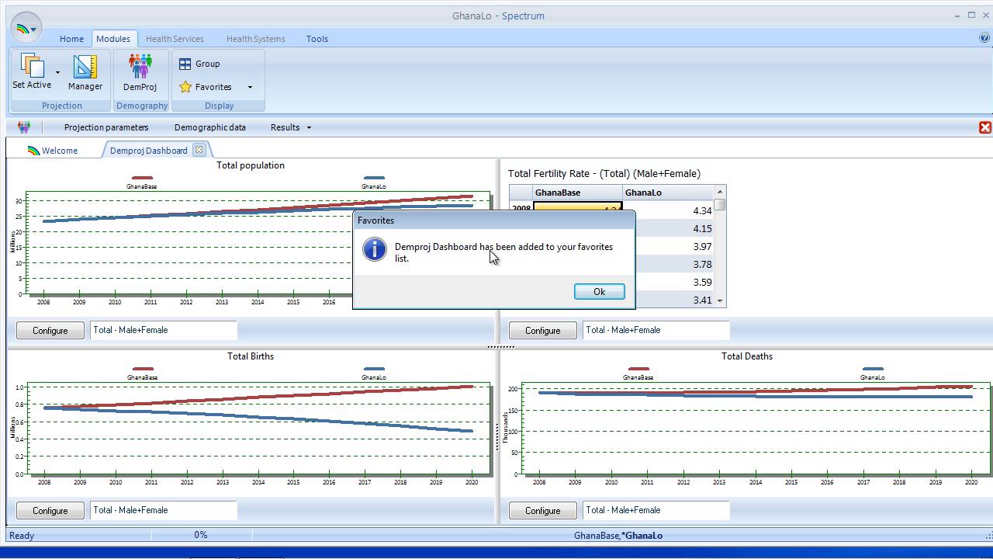
click(599, 292)
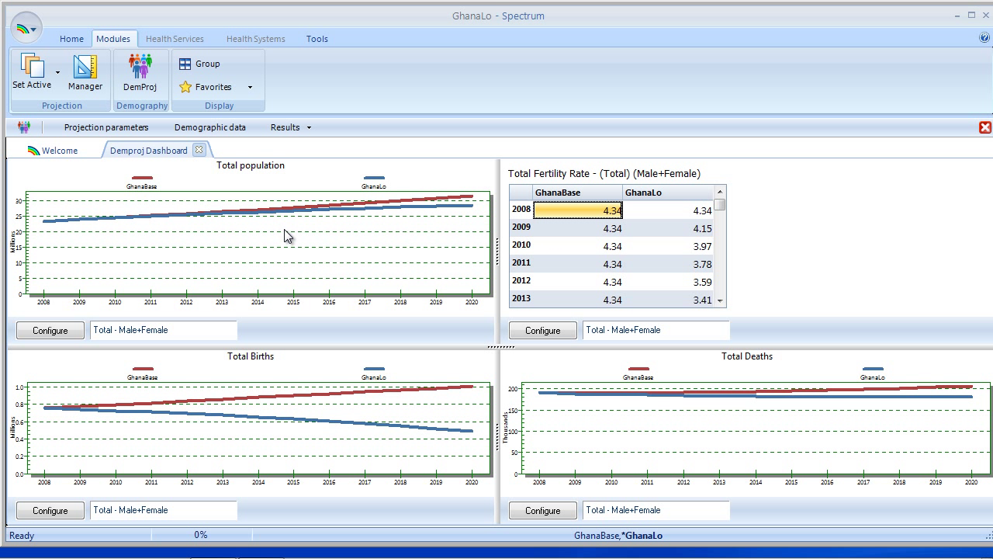
Close the Demproj Dashboard display and reopen it from the saved favorites.
click(199, 150)
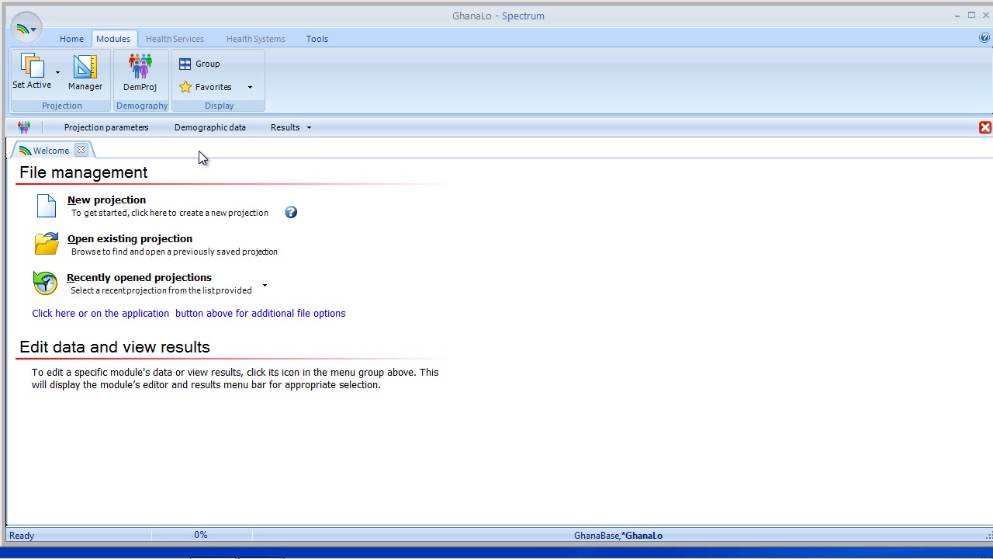
click(233, 90)
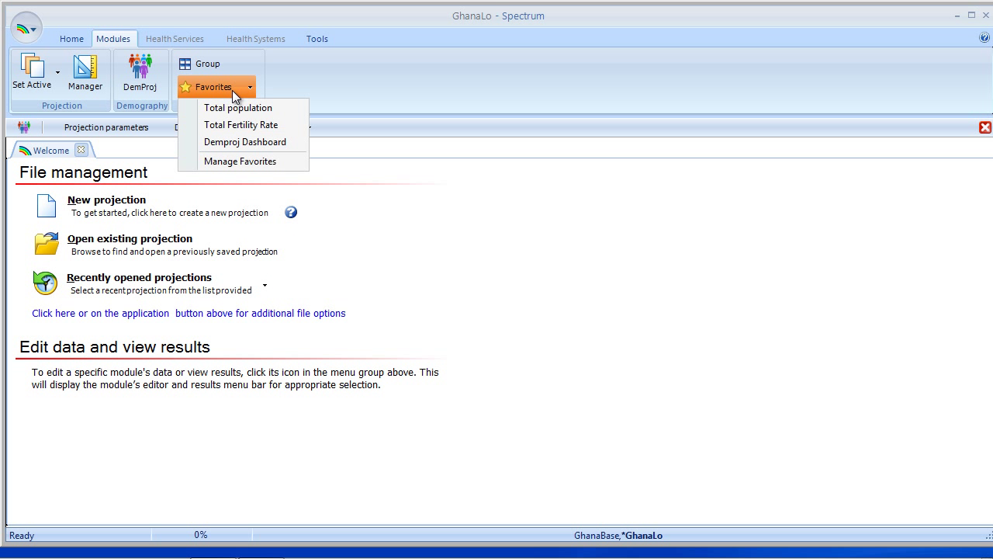
click(276, 141)
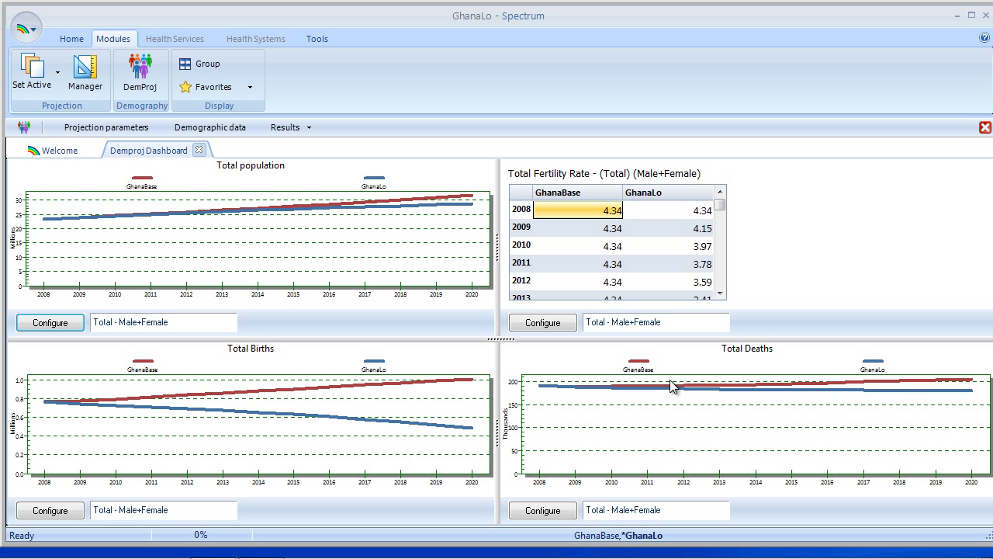
Zoom in on the dashboard's Total population chart and zoom back out to the four-pane display.
right_click(382, 245)
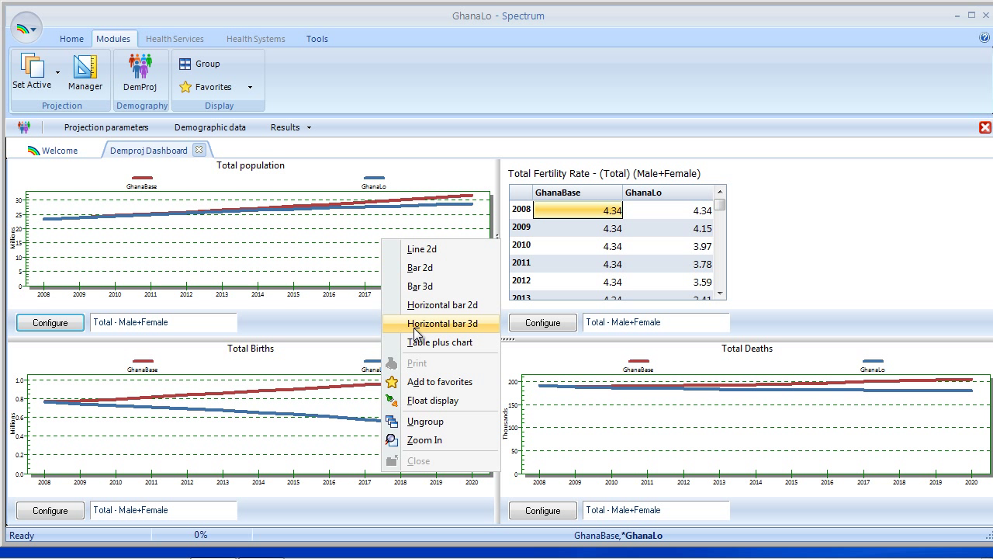
click(438, 442)
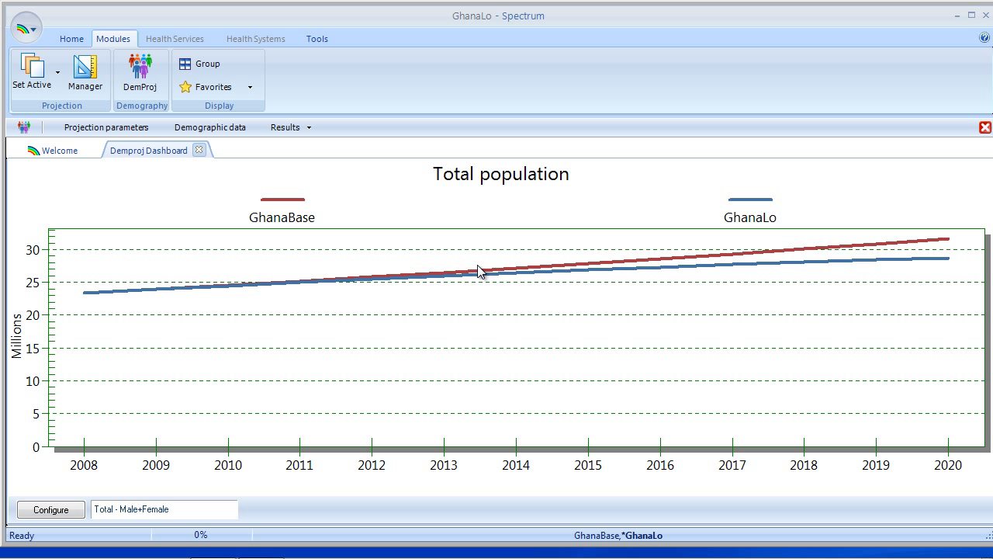
right_click(474, 324)
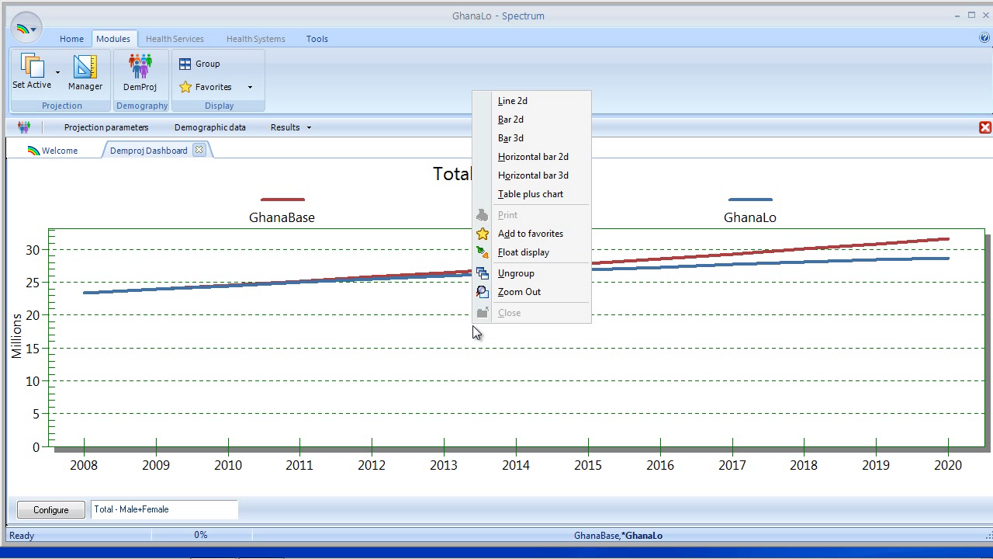
click(509, 294)
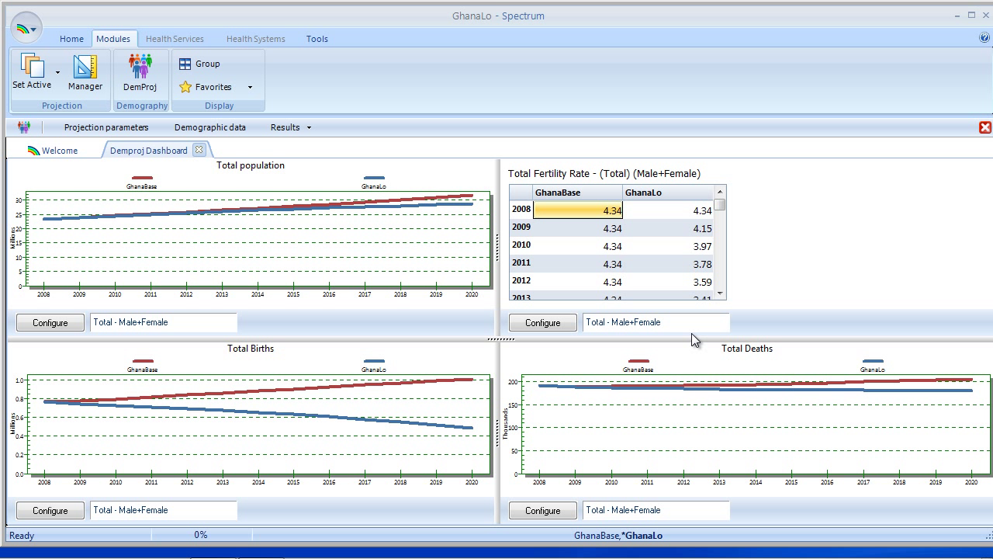
Ungroup the Demproj Dashboard and view its Total population, Total Fertility Rate, Total Births and Total Deaths displays individually.
right_click(359, 250)
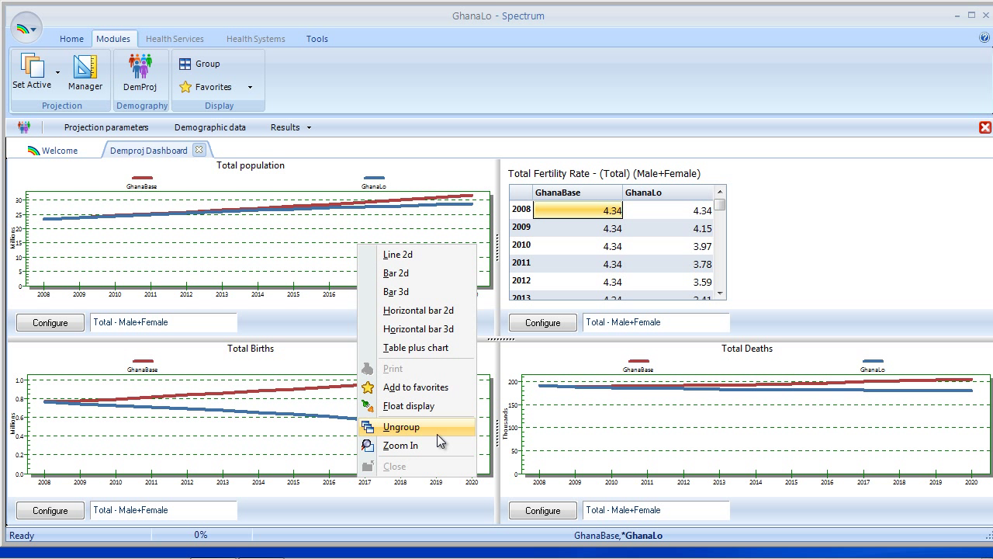
click(408, 429)
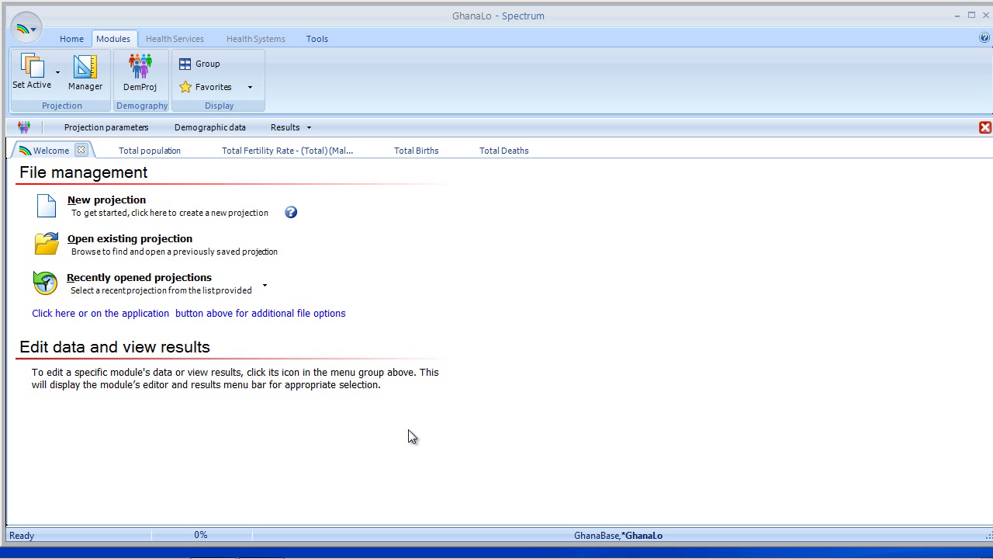
click(166, 154)
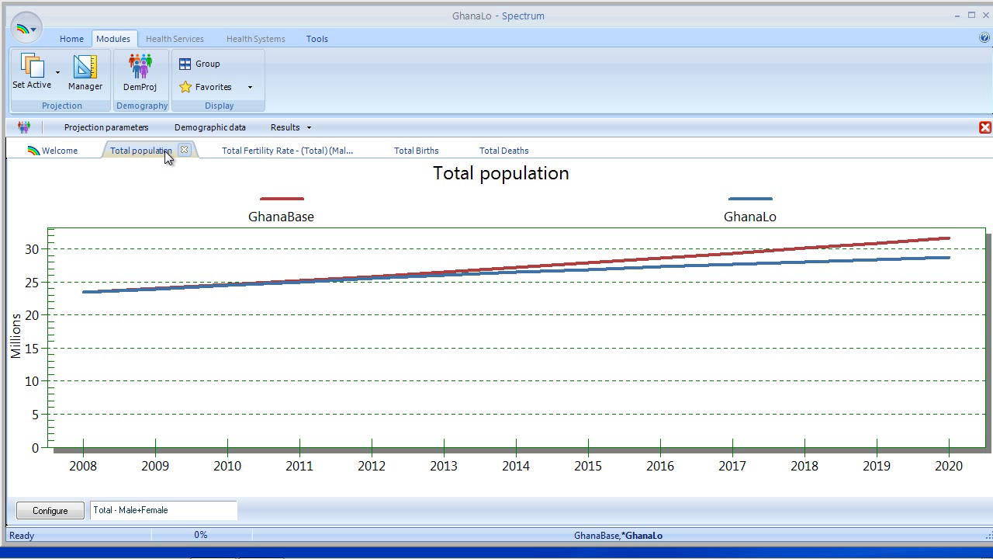
click(261, 153)
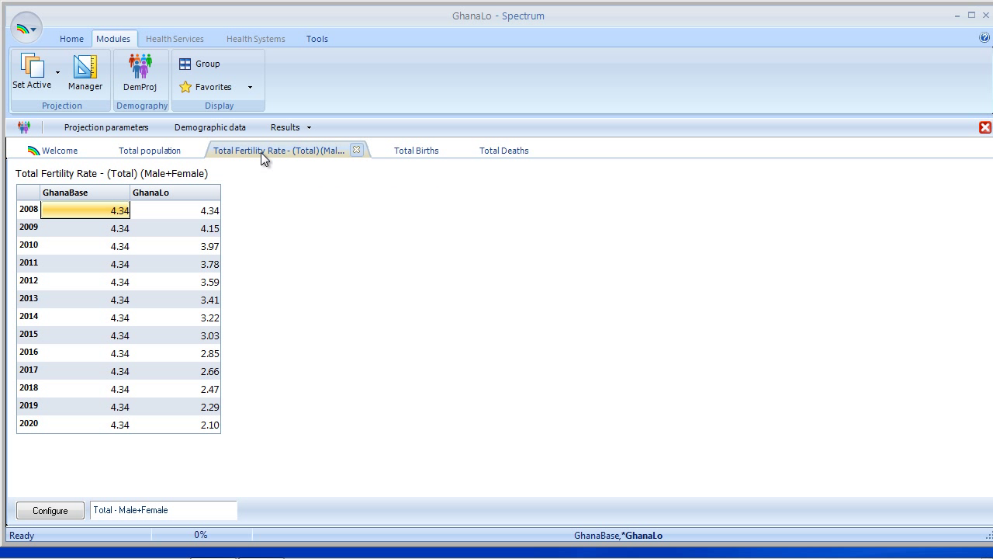
click(427, 152)
click(512, 153)
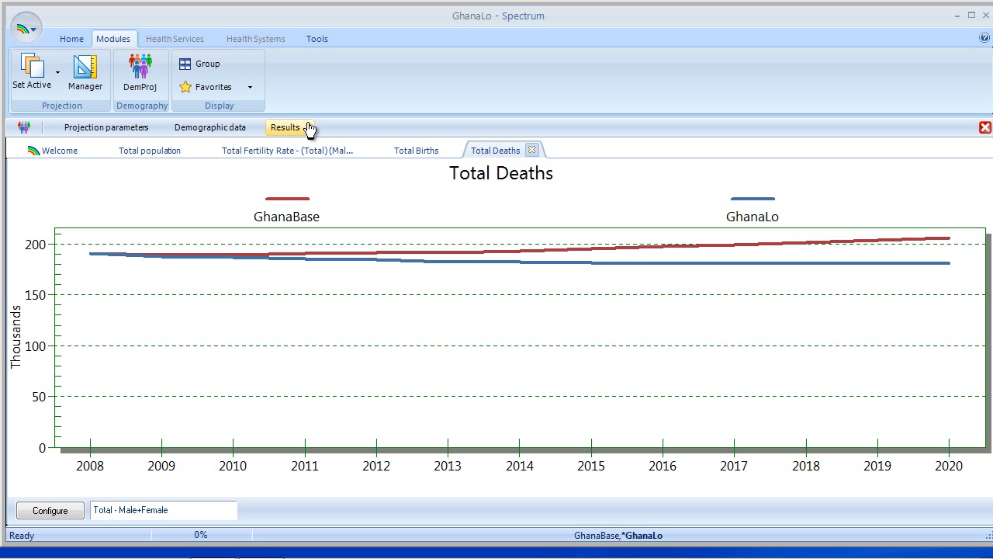
Open the saved Demproj Dashboard favorite alongside the ungrouped displays.
click(231, 94)
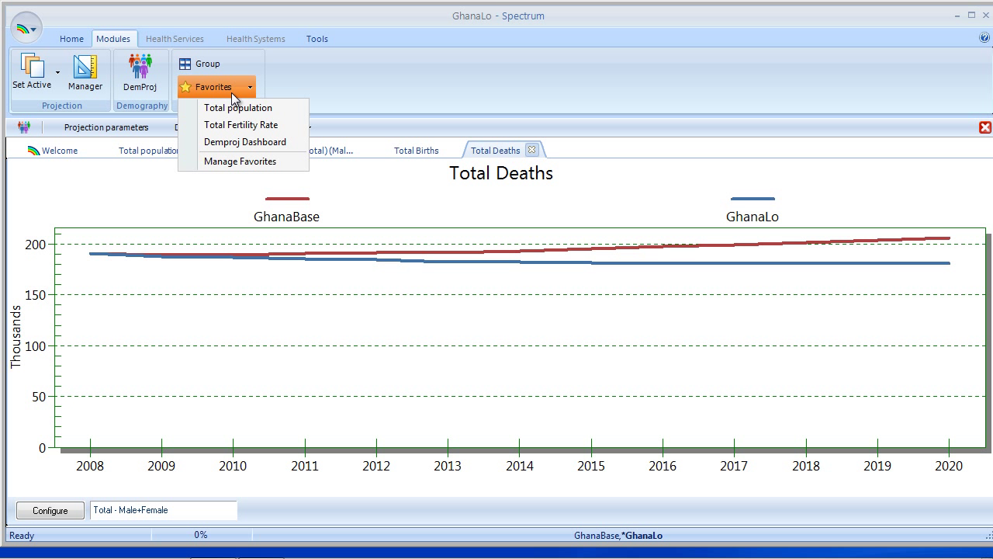
click(250, 142)
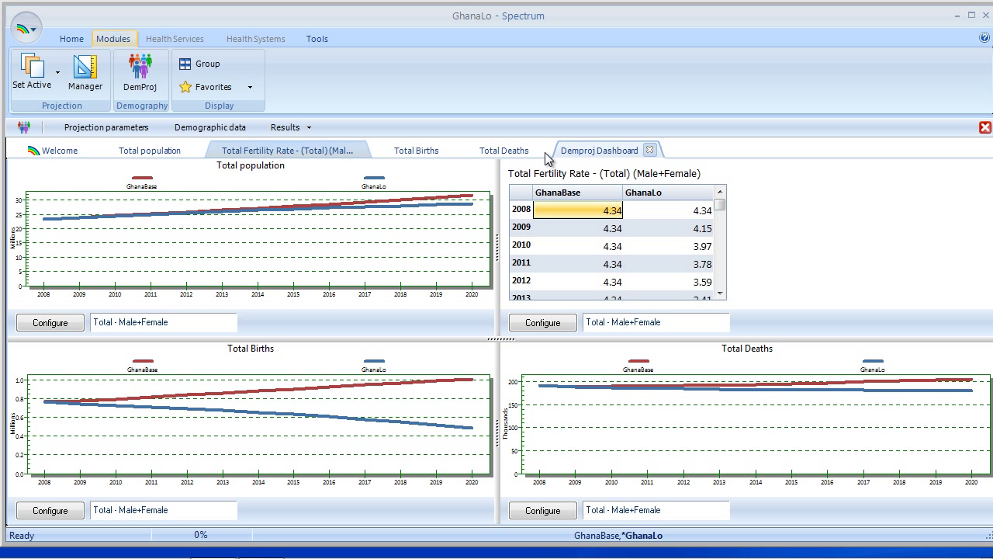